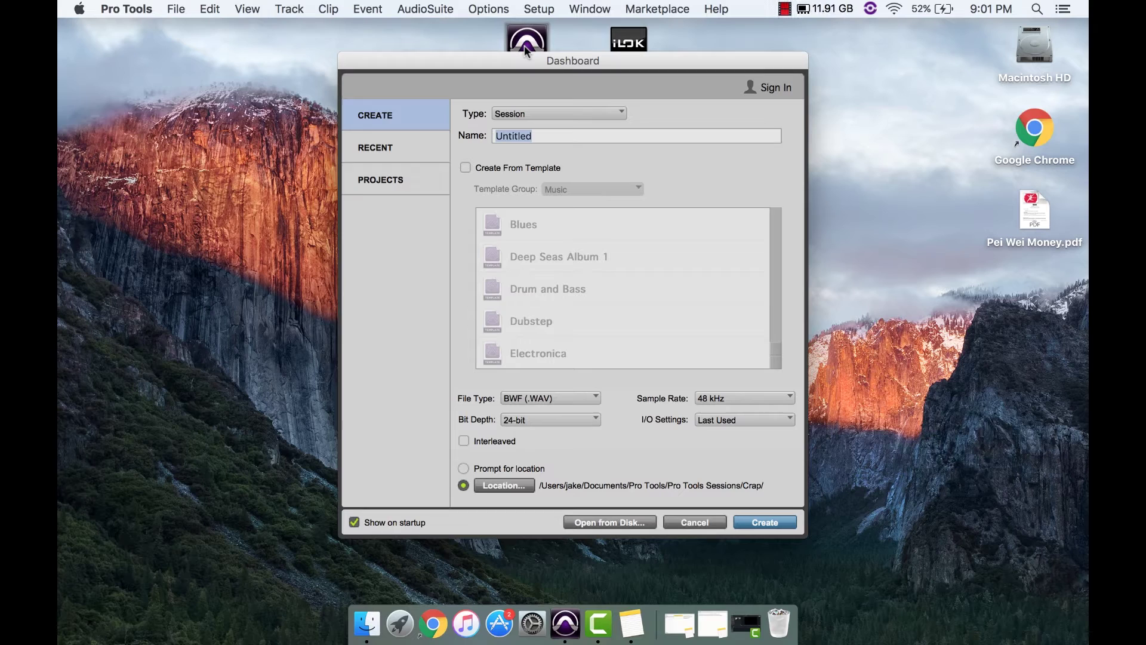
Switch the Dashboard to the Recent list showing Youtube Video, Piano Bullshit and Cypress Show.
left_click(368, 146)
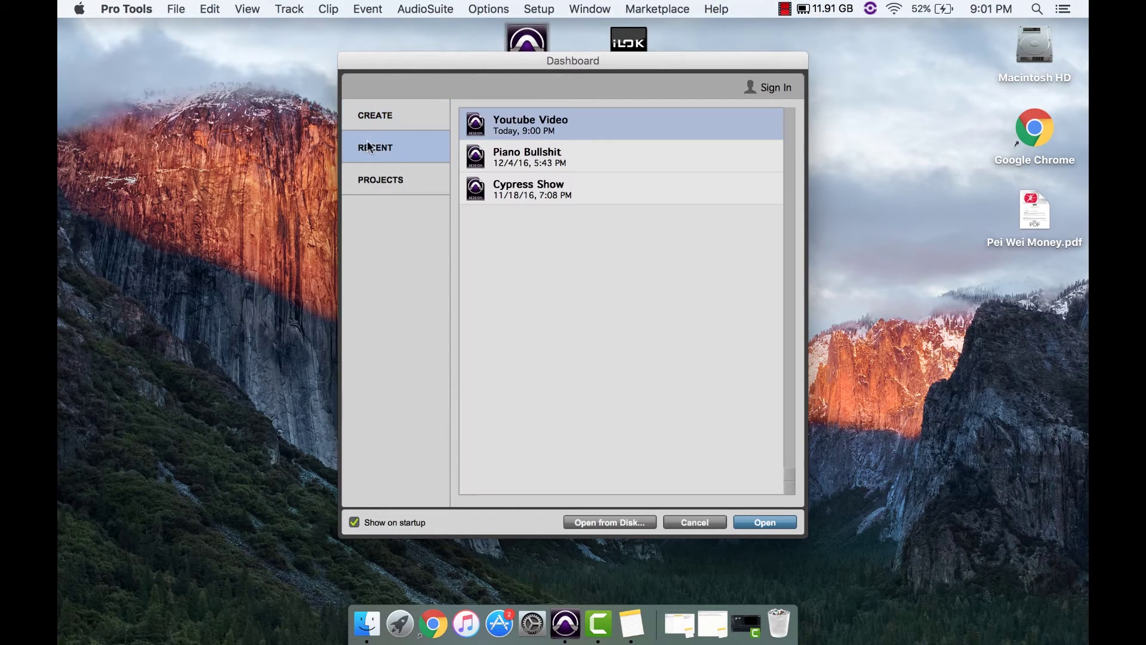
Open the Youtube Video session, show Inst 1's Xpand!2 plug-in, and record-enable Inst 1.
double_click(525, 134)
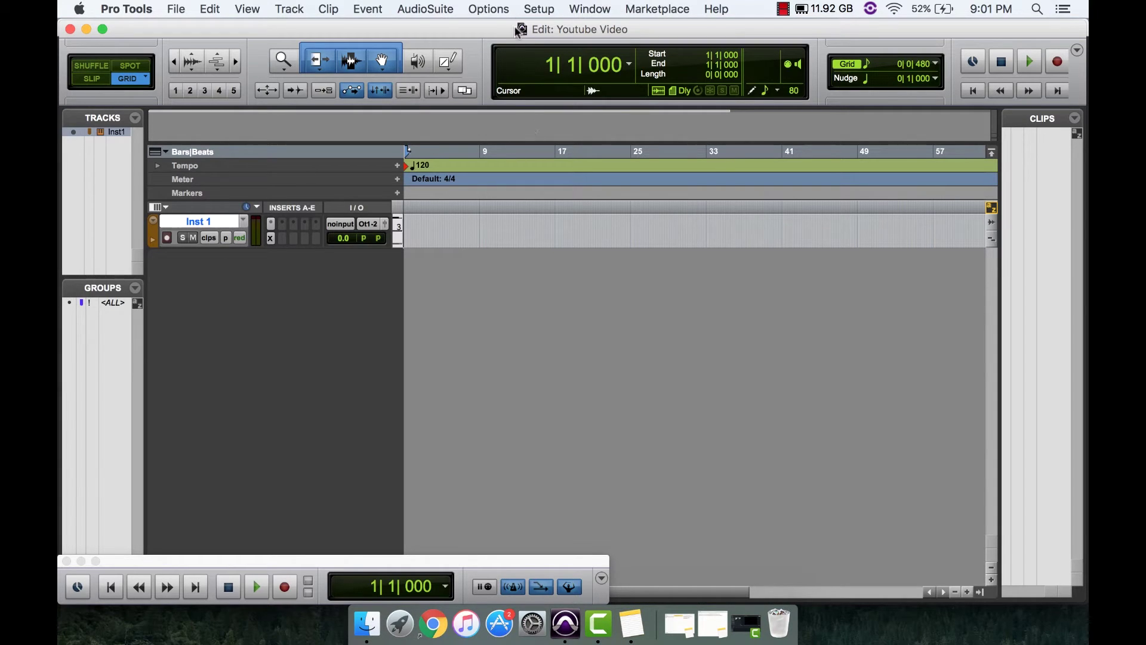
left_click(271, 239)
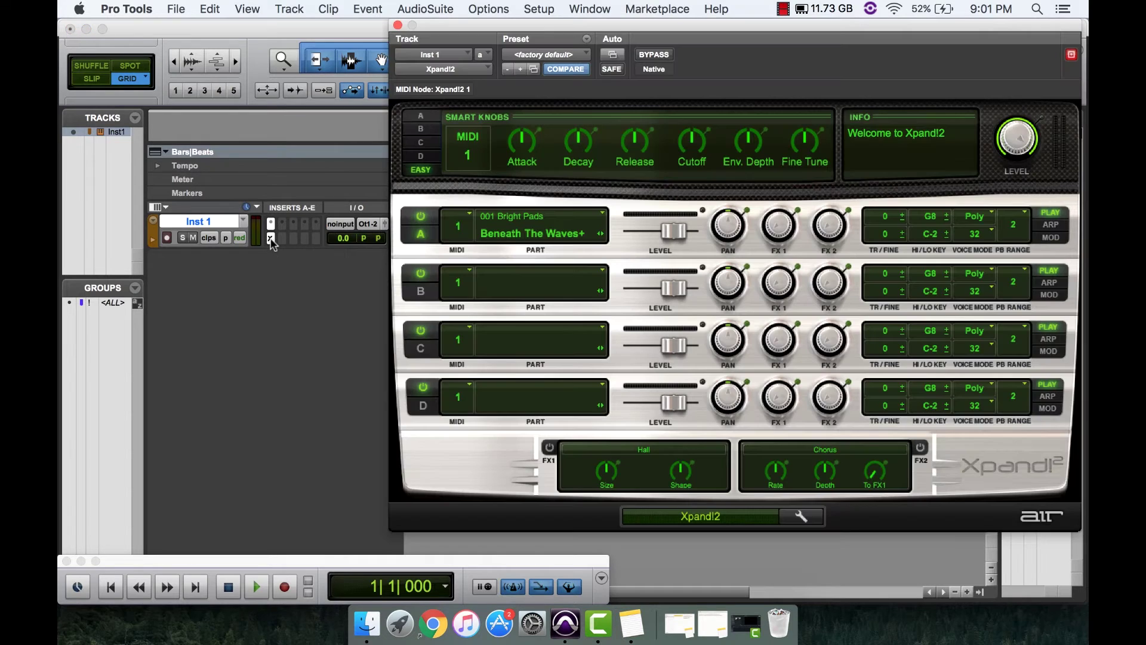
left_click(167, 237)
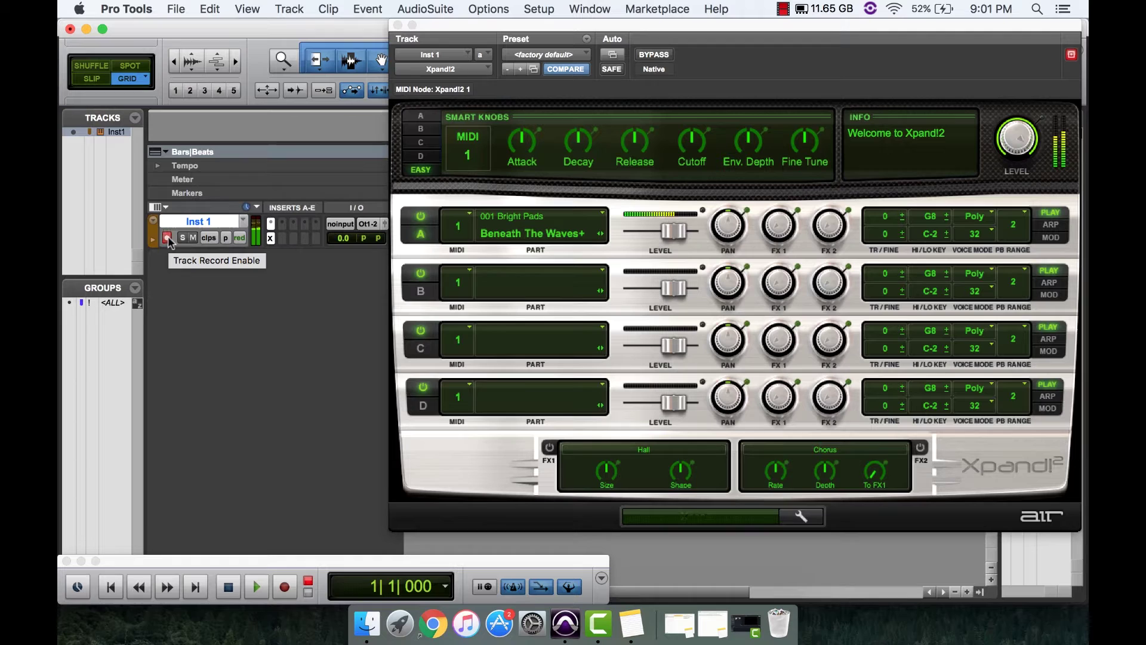
Load the Organs > Fat Cat FM Organ+ preset into Xpand!2 Part A.
left_click(543, 56)
mouse_move(559, 260)
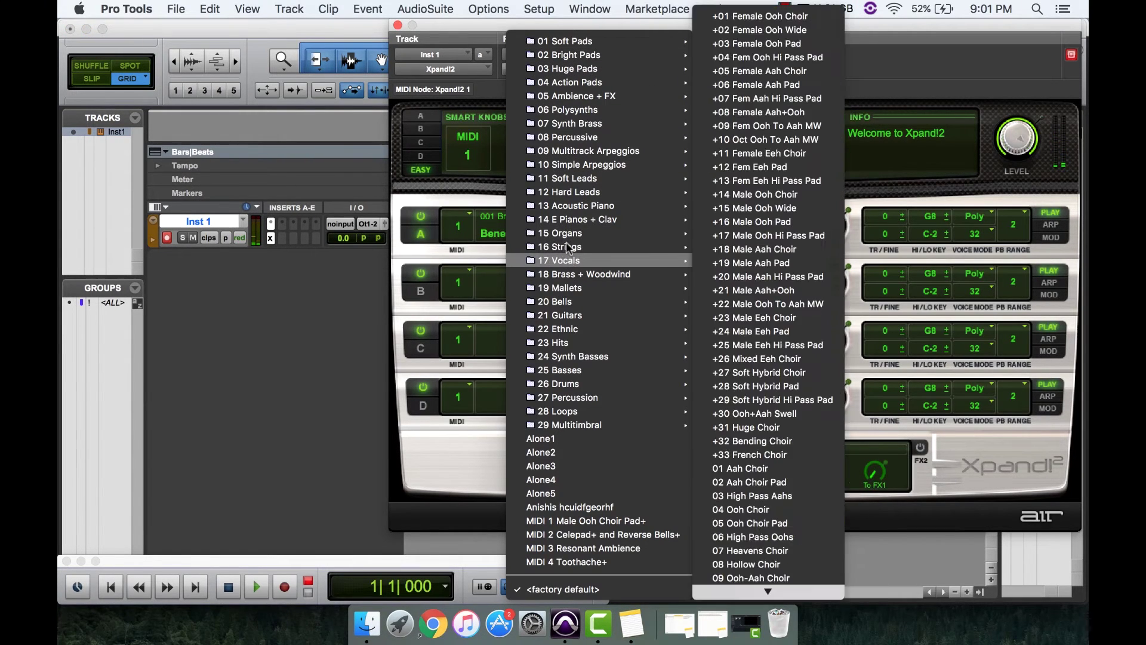
mouse_move(560, 233)
left_click(750, 240)
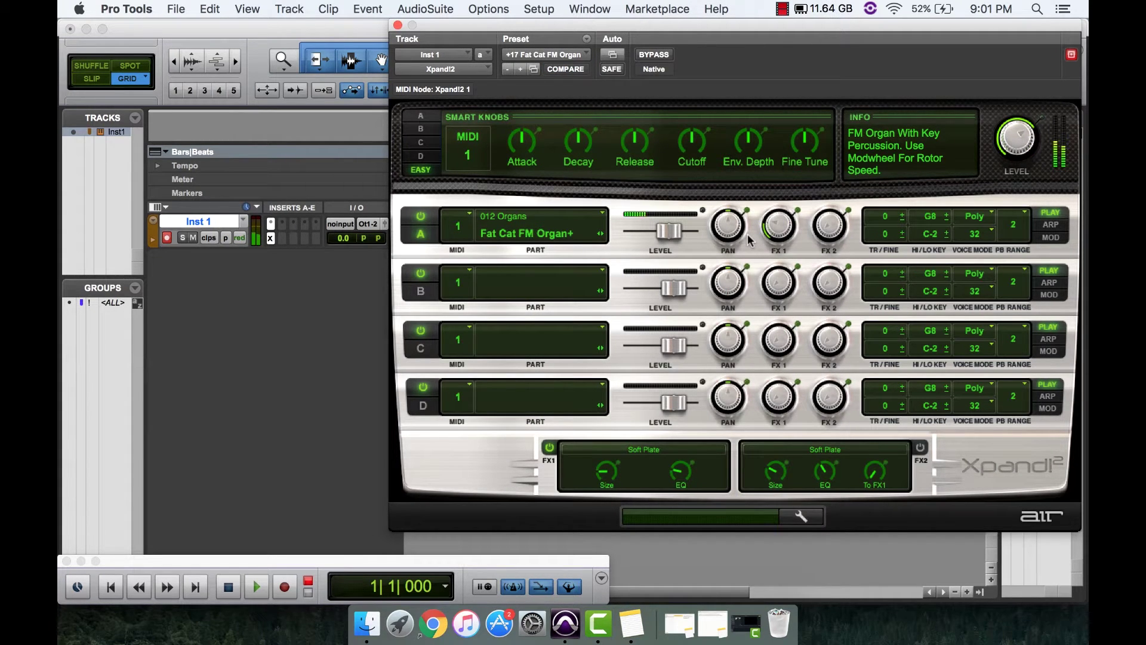
left_click(551, 55)
mouse_move(569, 105)
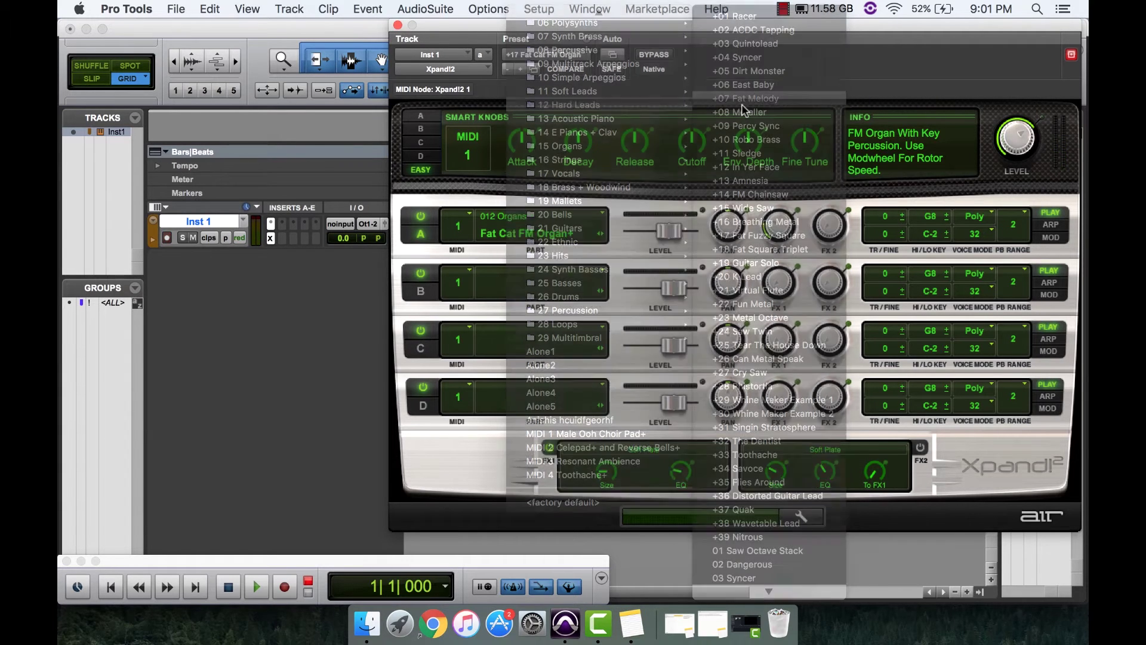
Pick the Fat Melody+ preset, then replace Xpand!2 on Inst 1 with Mini Grand.
left_click(742, 110)
left_click(440, 69)
left_click(728, 225)
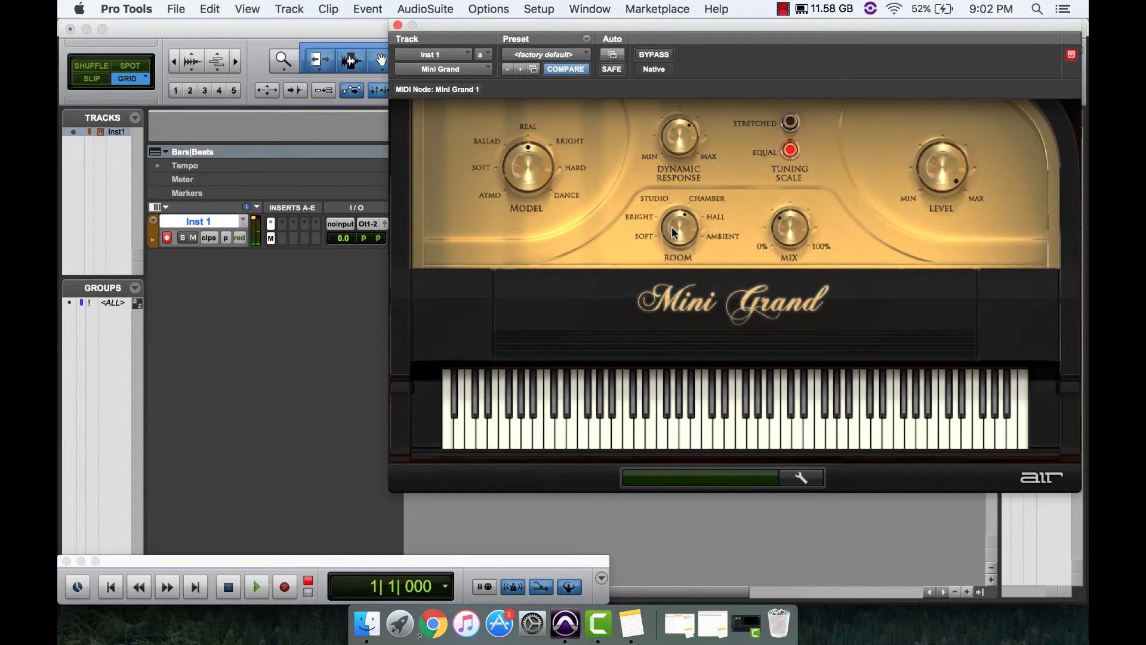
Turn the Mini Grand Model knob toward Ballad and close the plug-in window.
left_click(516, 170)
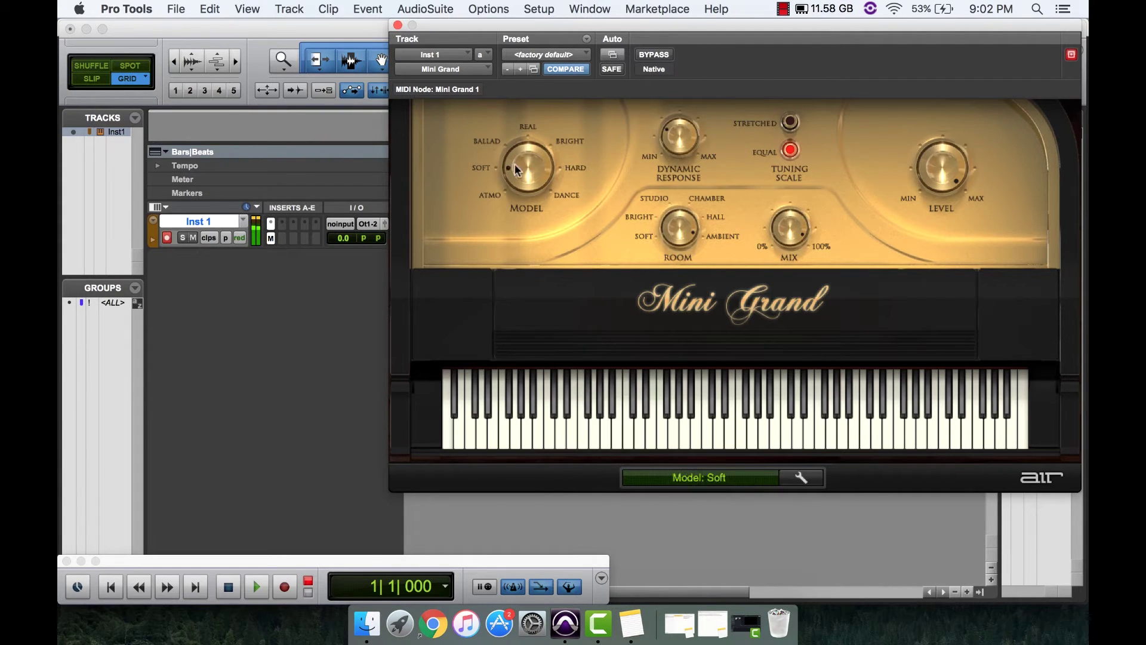
left_click_drag(516, 170, 518, 158)
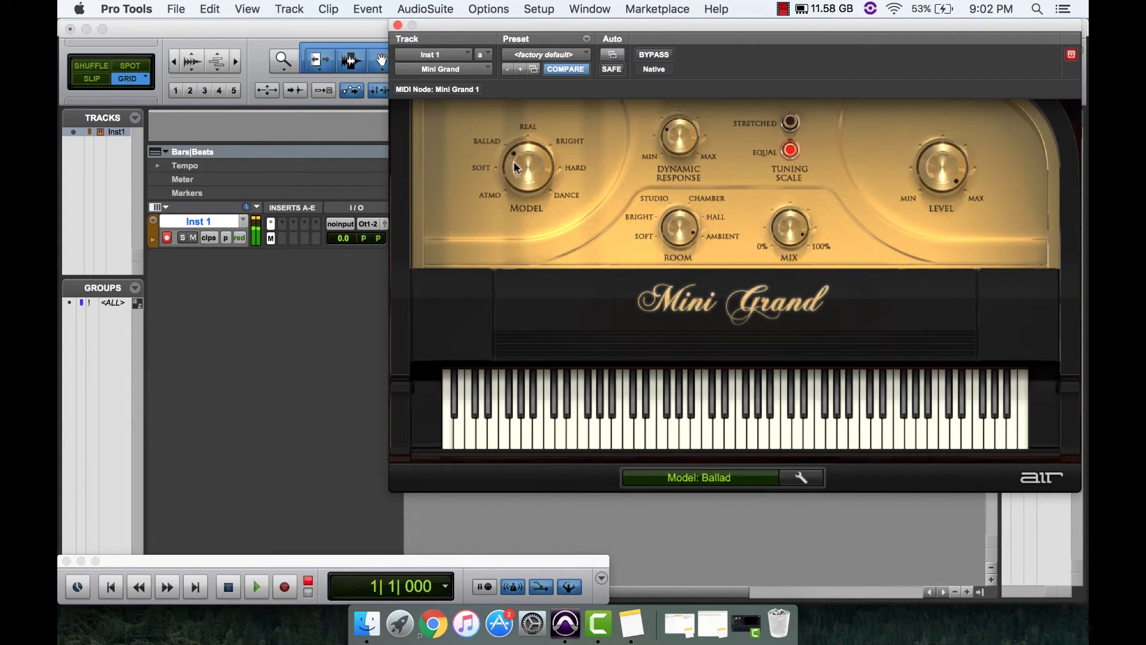
left_click(397, 25)
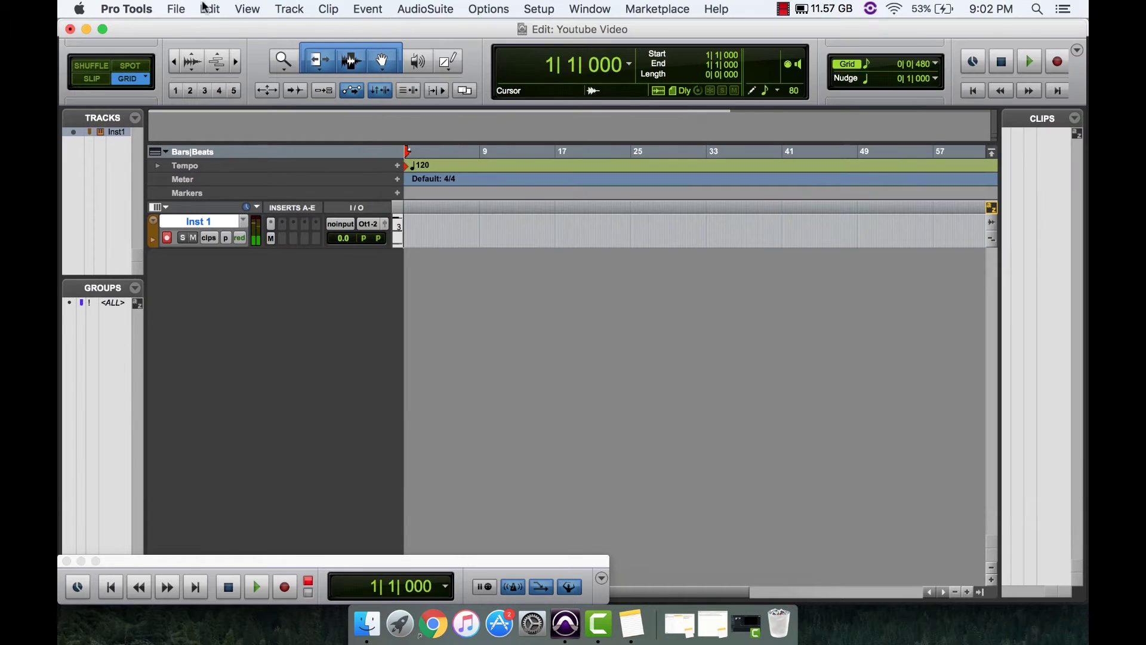
Quit Pro Tools and launch Terminal through Spotlight search.
left_click(132, 8)
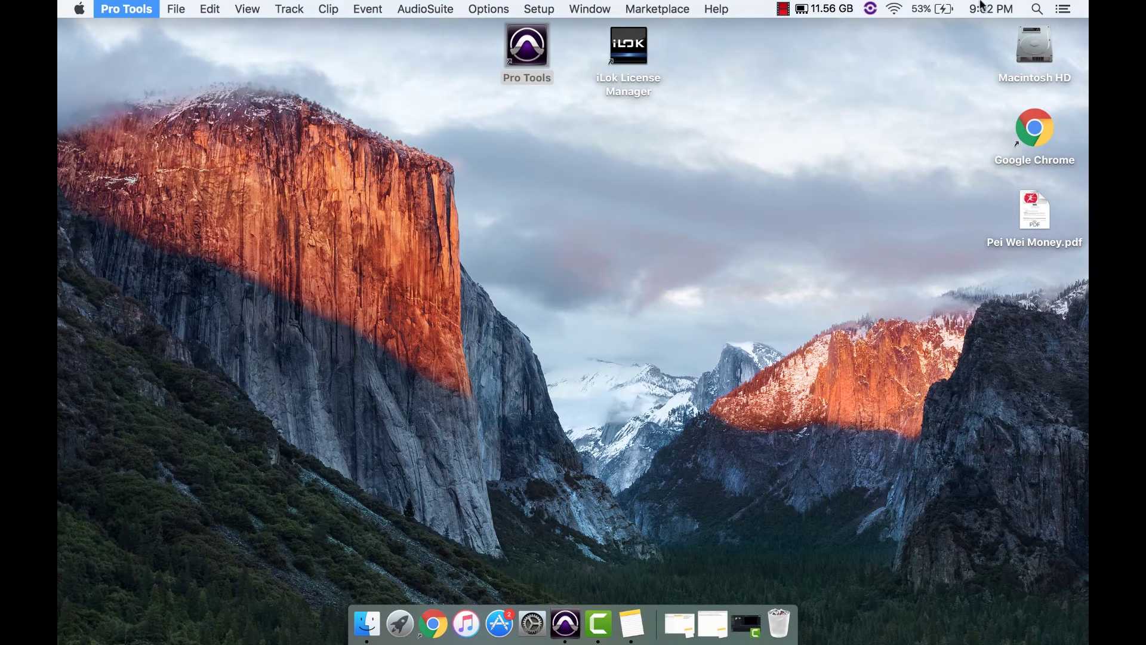
left_click(1030, 9)
type("aud")
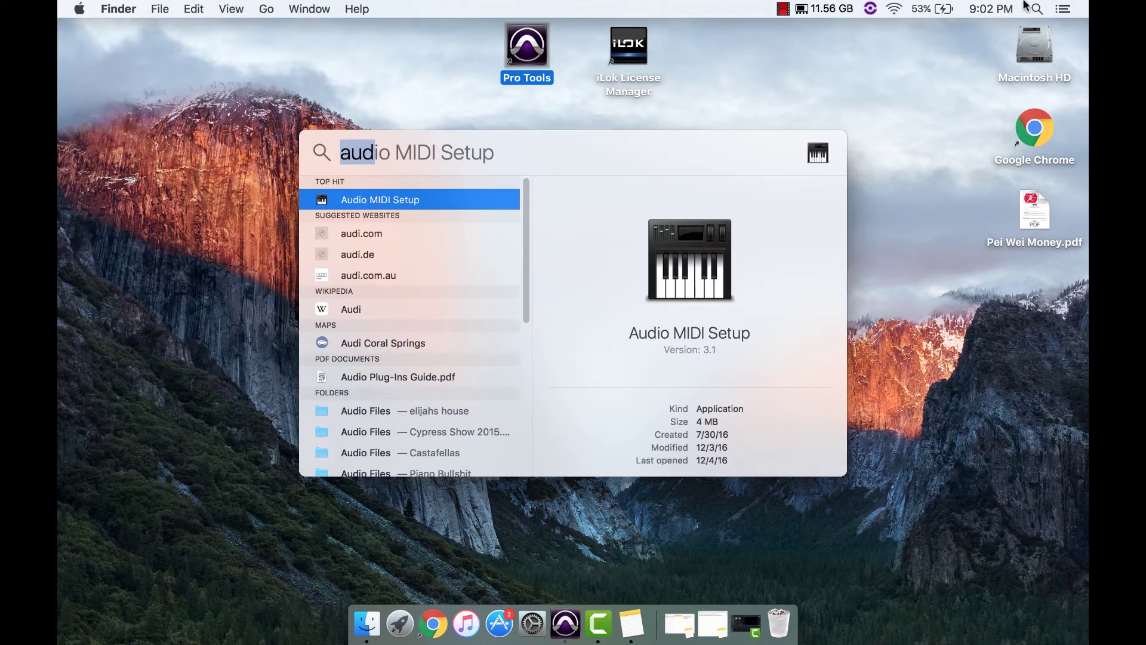
type("ter")
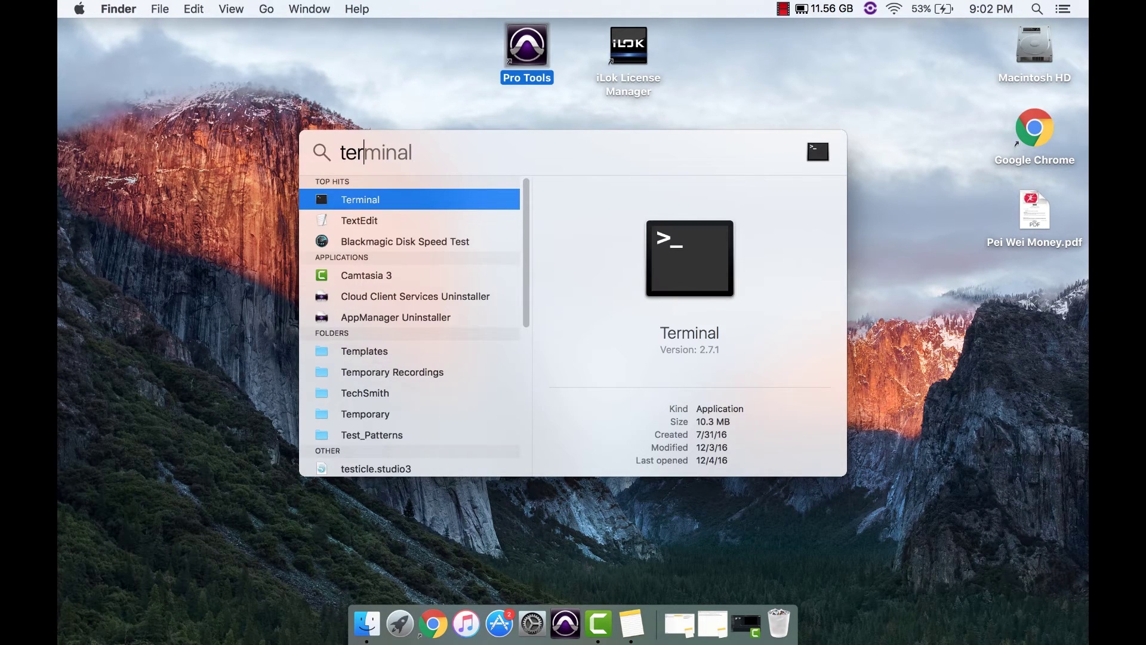
key("Return")
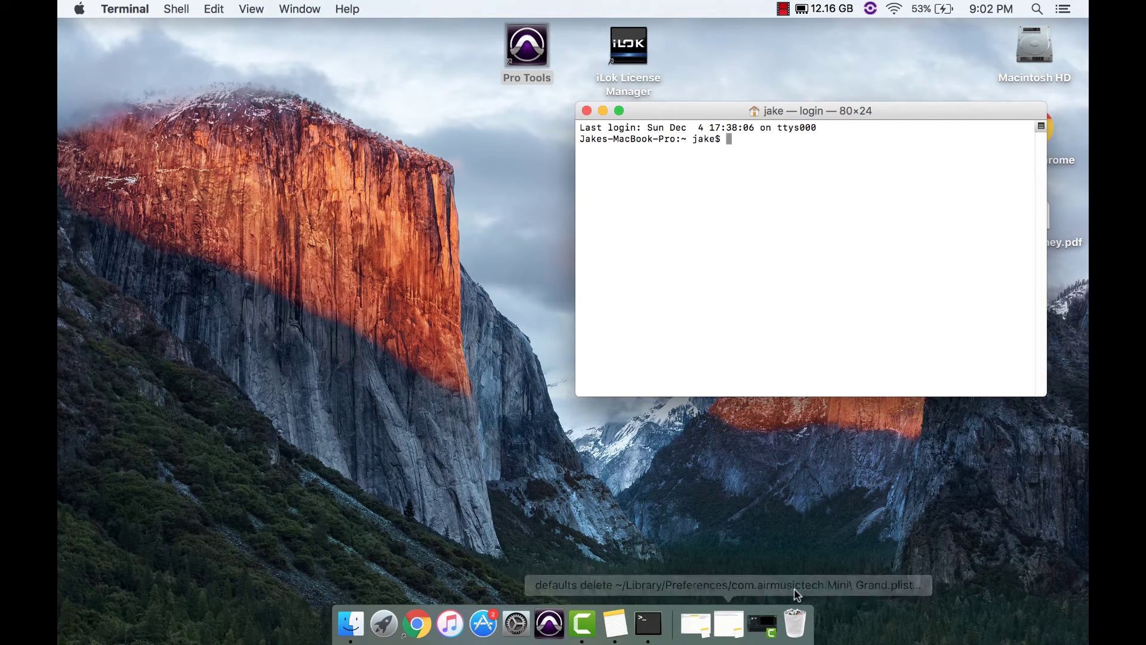
Place the Notes page beside Terminal and copy the first Mini Grand defaults delete command.
left_click(741, 621)
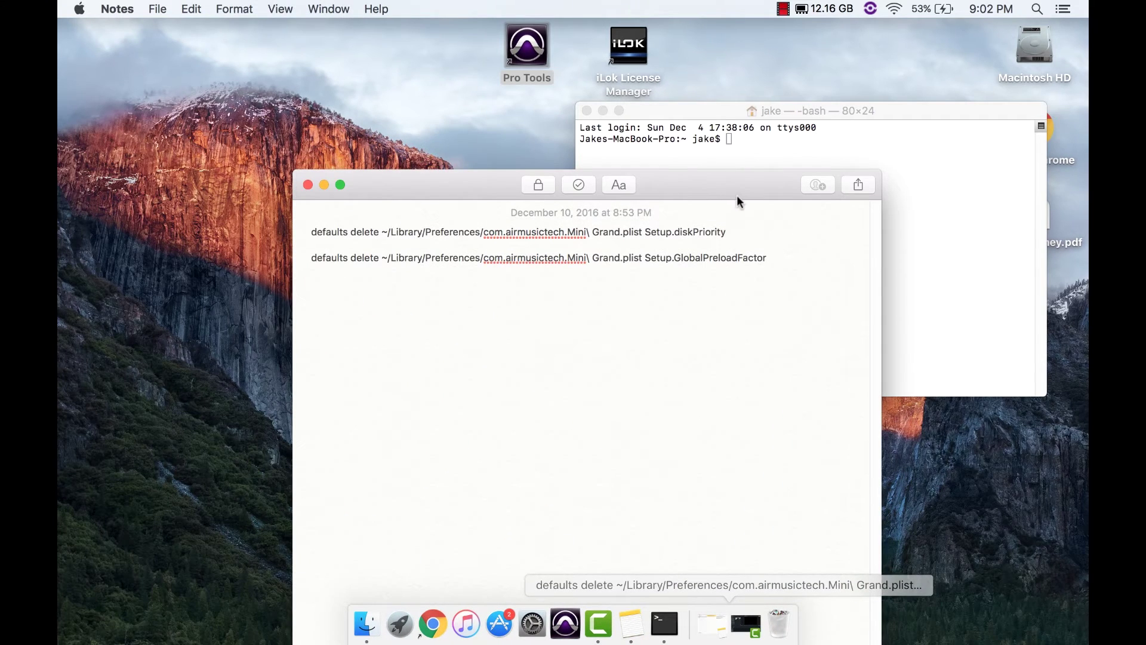
mouse_move(729, 201)
left_mouse_down()
mouse_move(678, 199)
mouse_move(469, 261)
mouse_move(696, 250)
mouse_move(579, 257)
left_mouse_up()
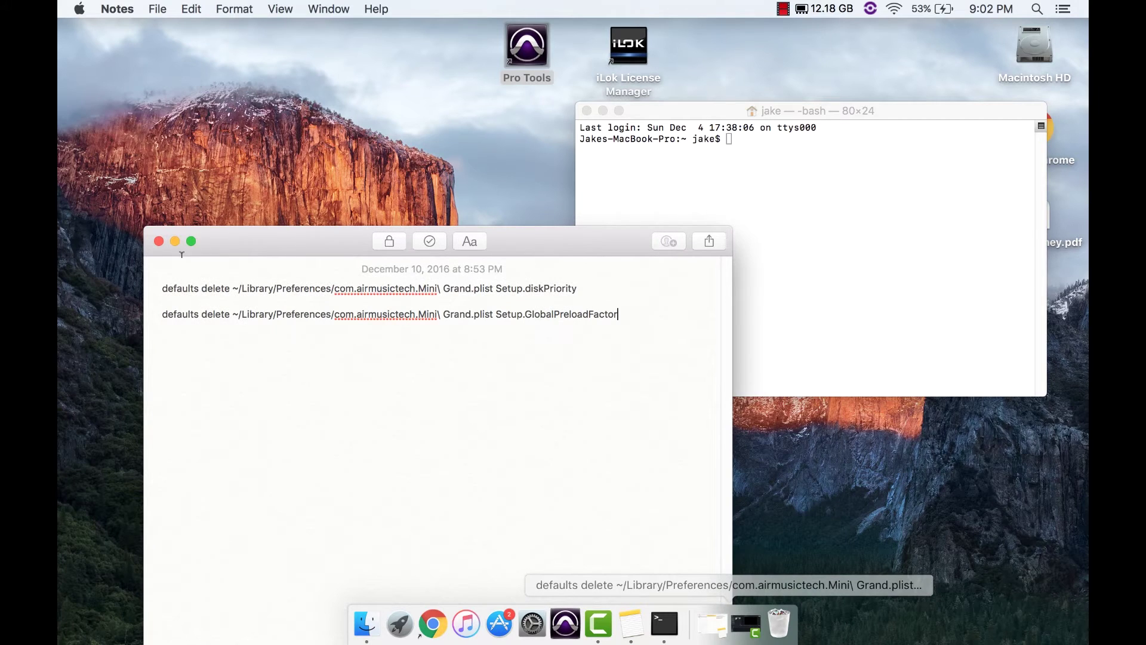
left_click_drag(237, 284, 658, 288)
left_click_drag(584, 288, 581, 288)
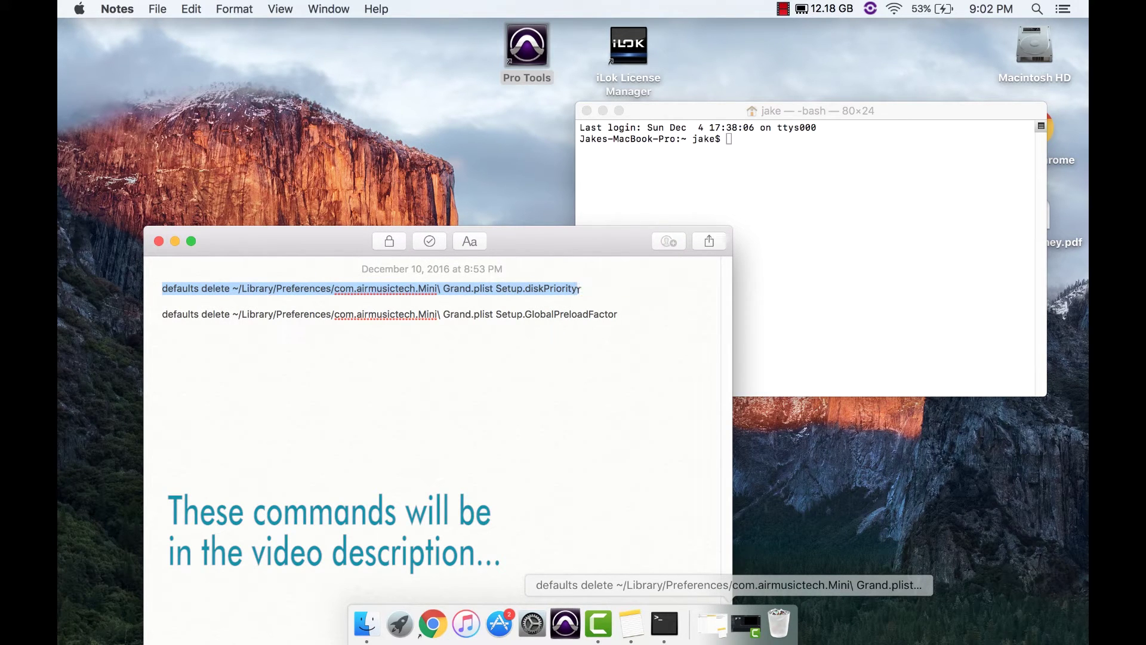
right_click(560, 286)
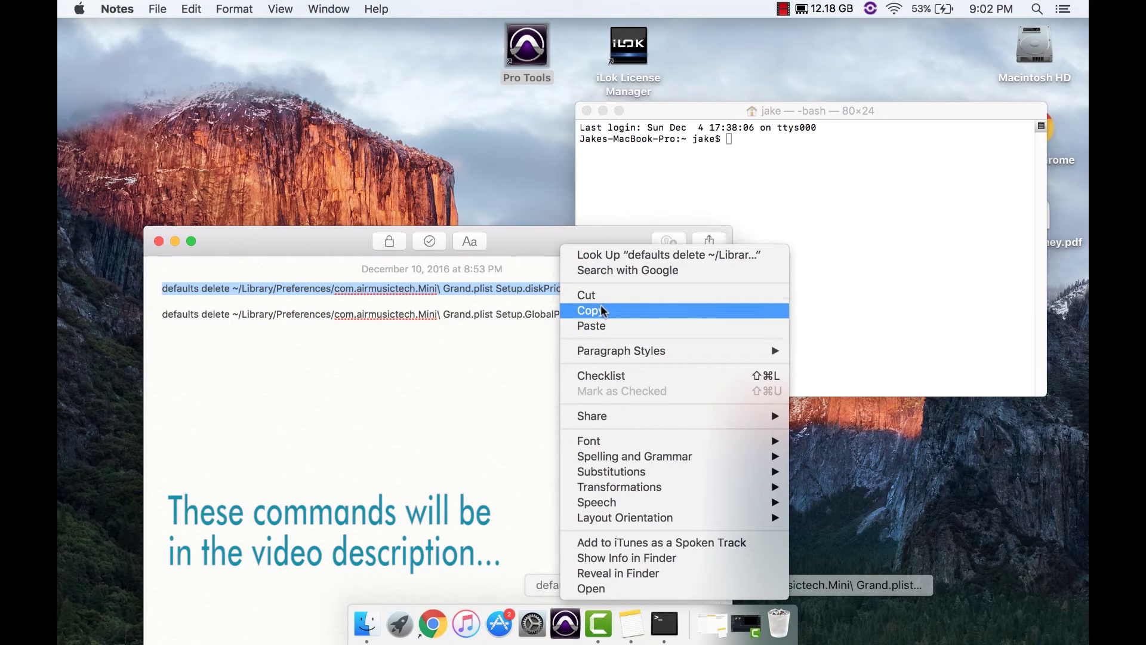
Paste and run the Setup.diskPriority defaults delete command in Terminal.
left_click(739, 138)
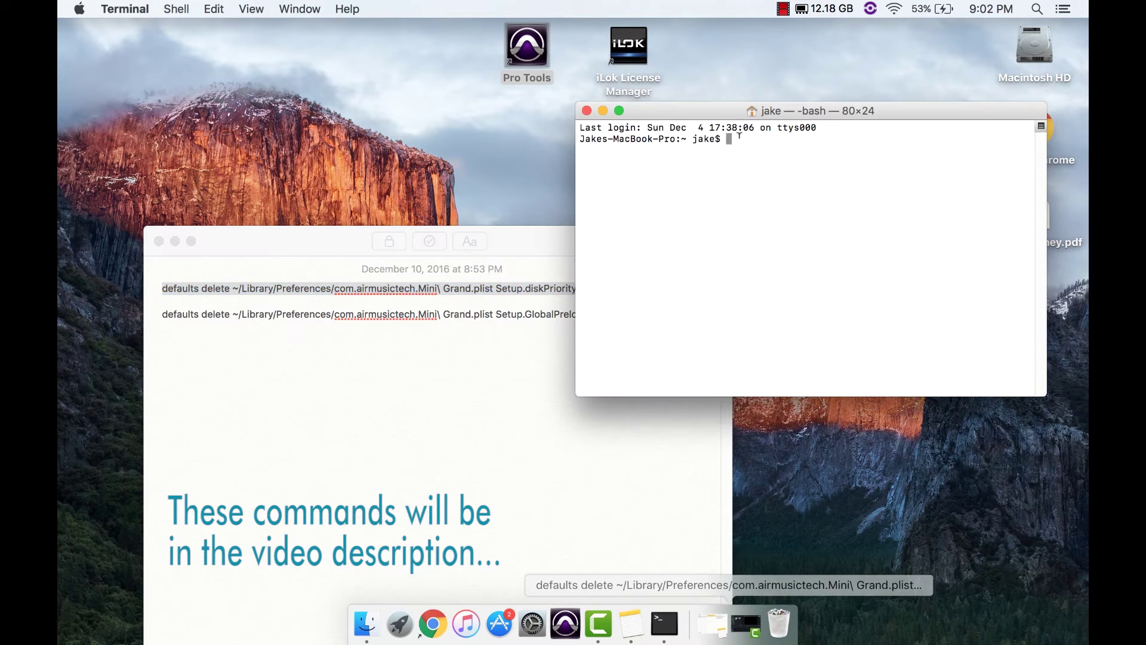
right_click(740, 140)
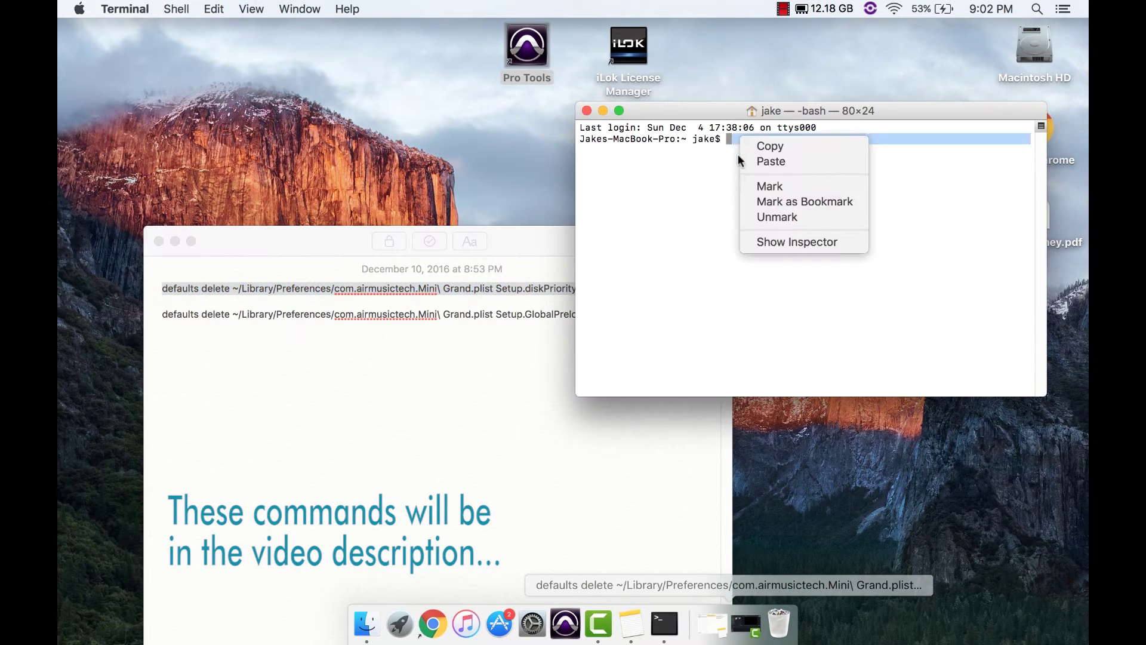
left_click(768, 162)
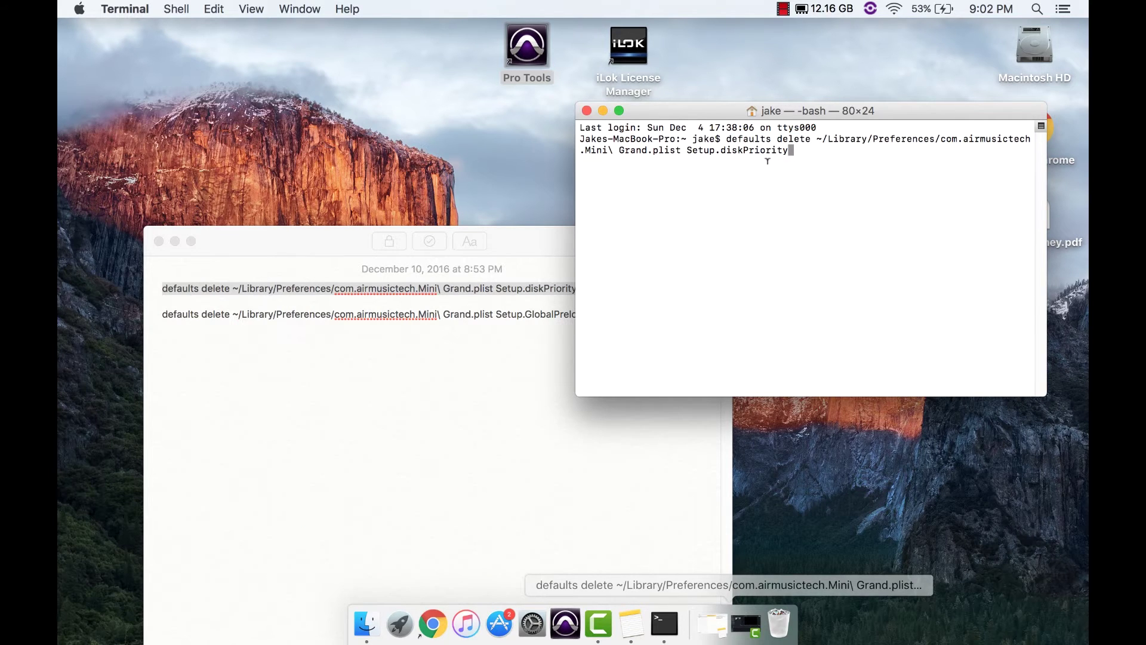
key("Return")
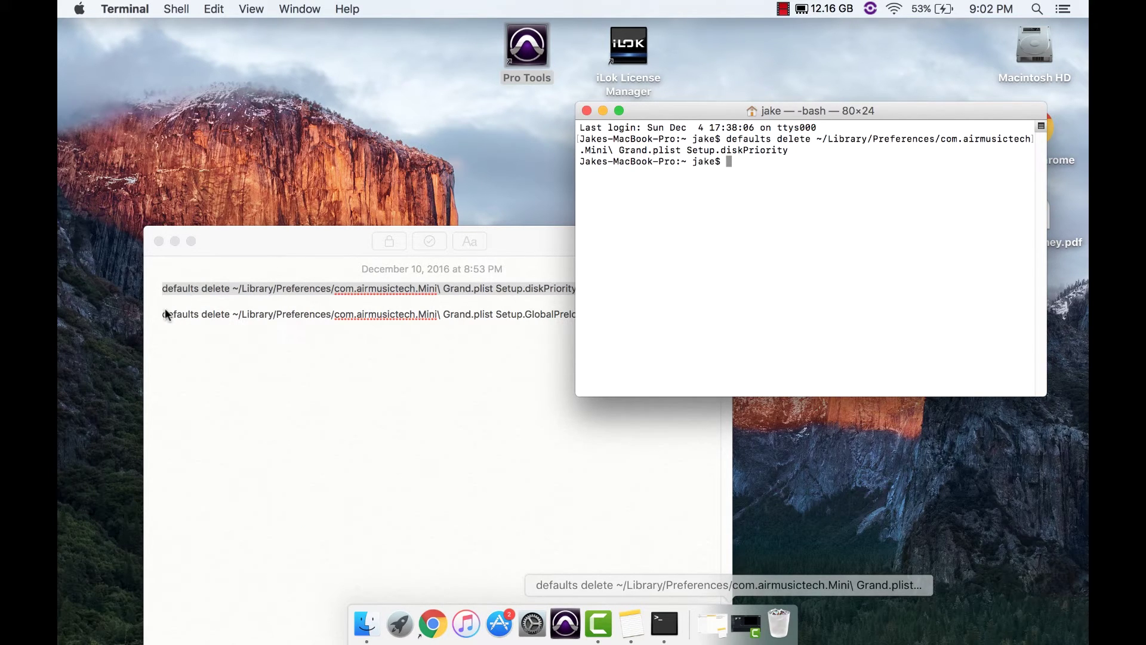
Copy the Setup.GlobalPreloadFactor command from Notes, run it in Terminal, and minimize Terminal.
left_click(155, 309)
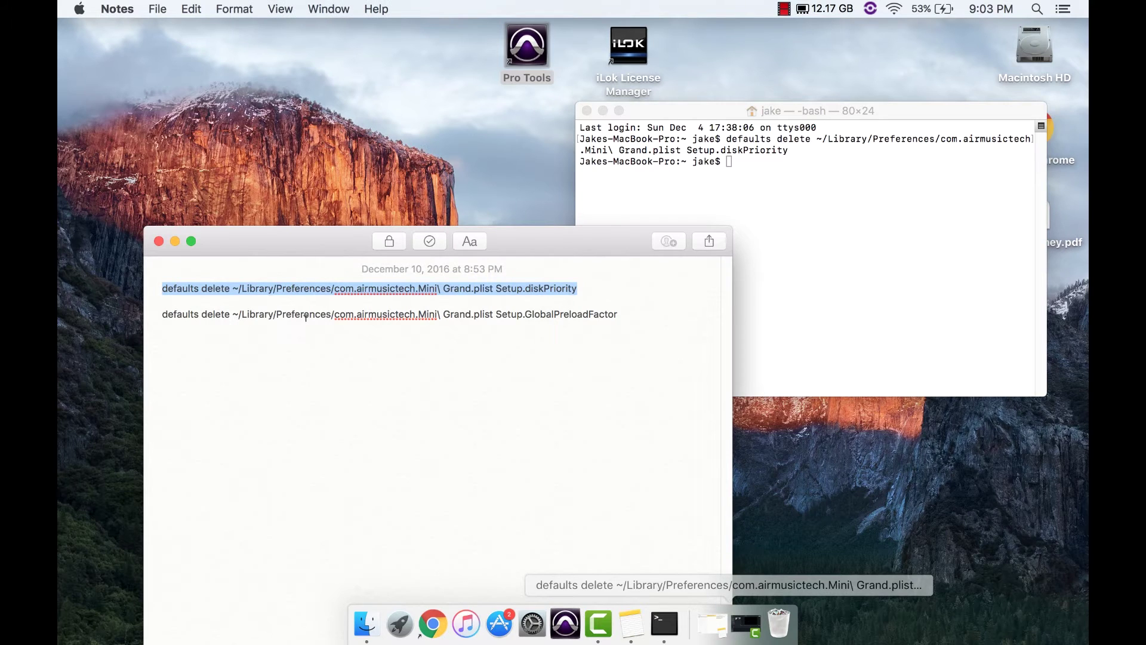
key("super+Down")
left_click_drag(163, 313, 825, 317)
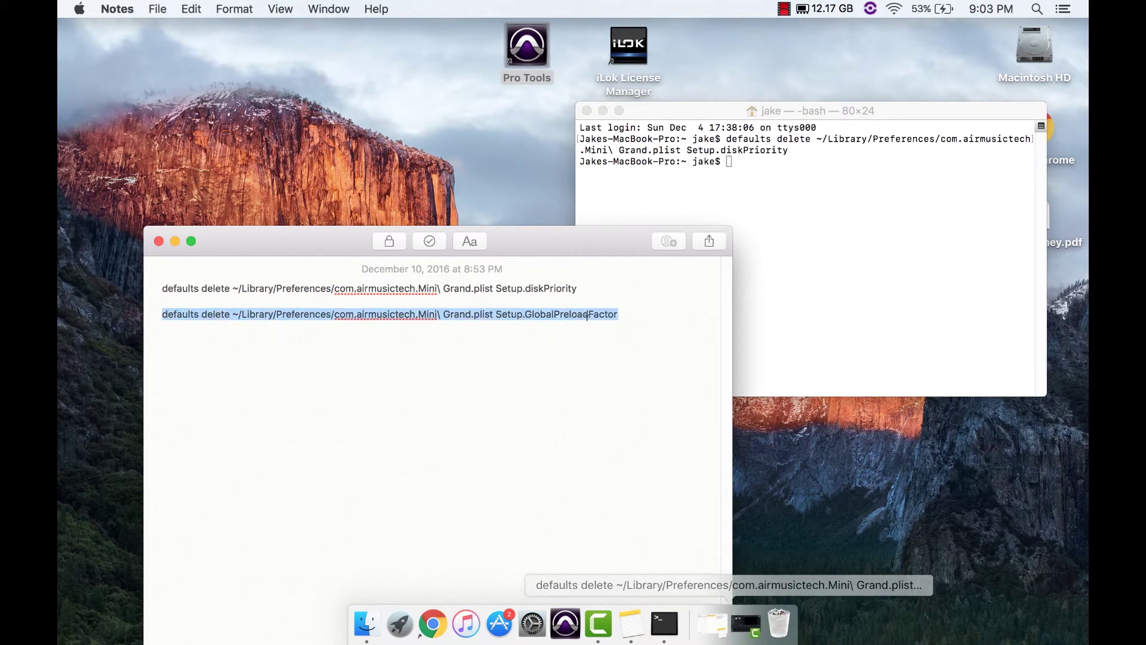
right_click(587, 314)
left_click(627, 304)
right_click(738, 166)
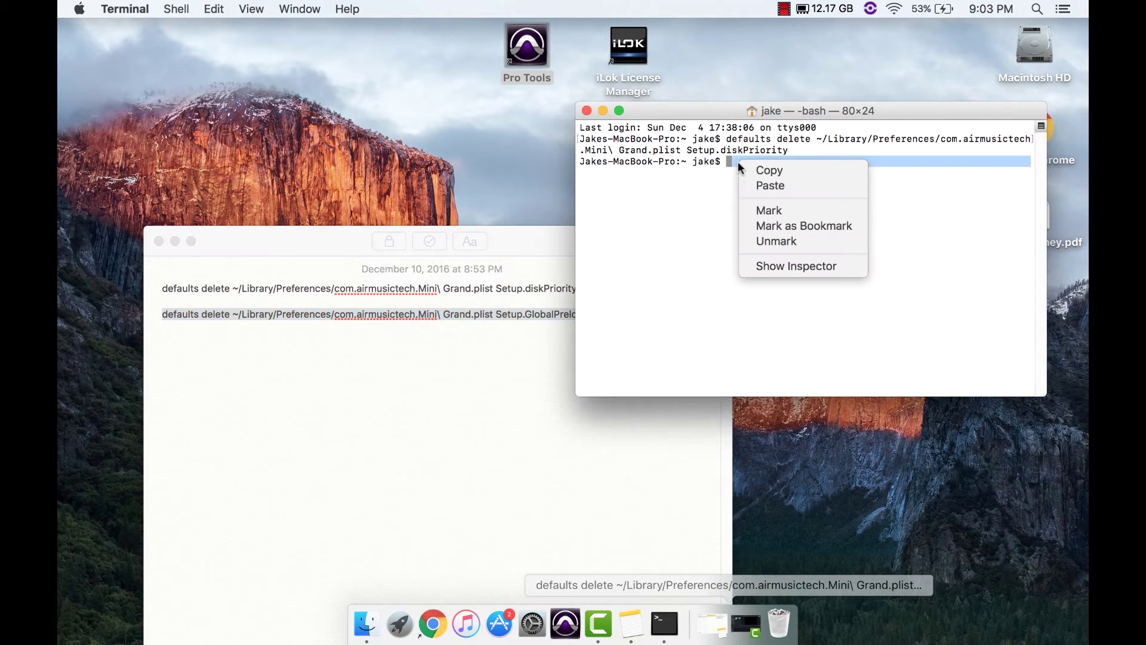
left_click(791, 187)
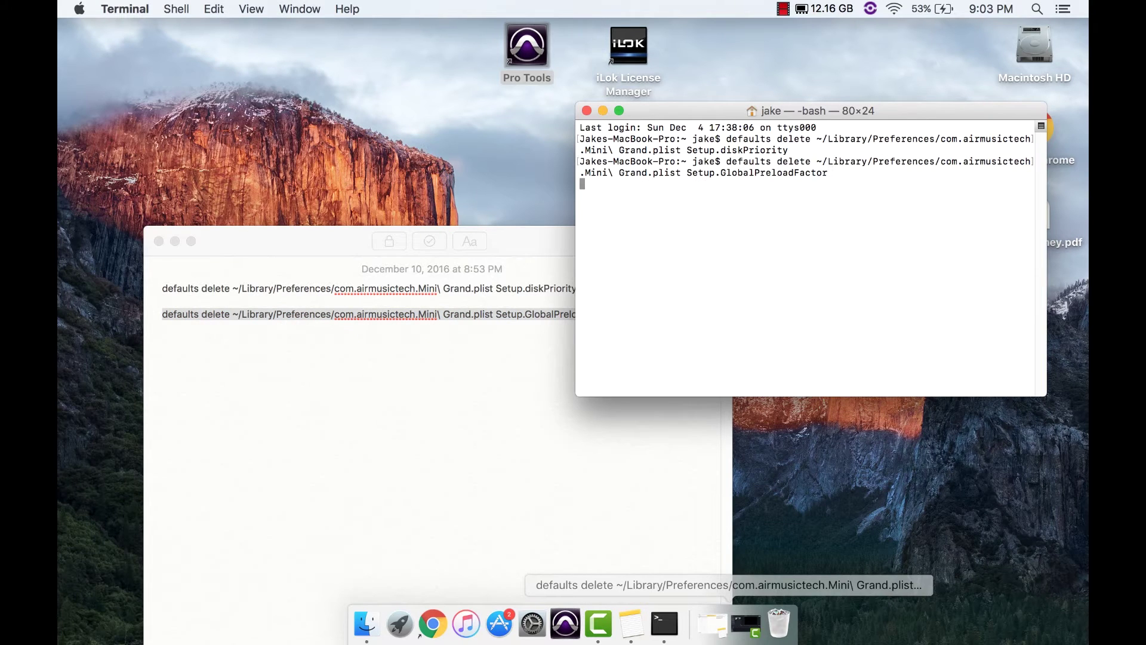
left_click(602, 111)
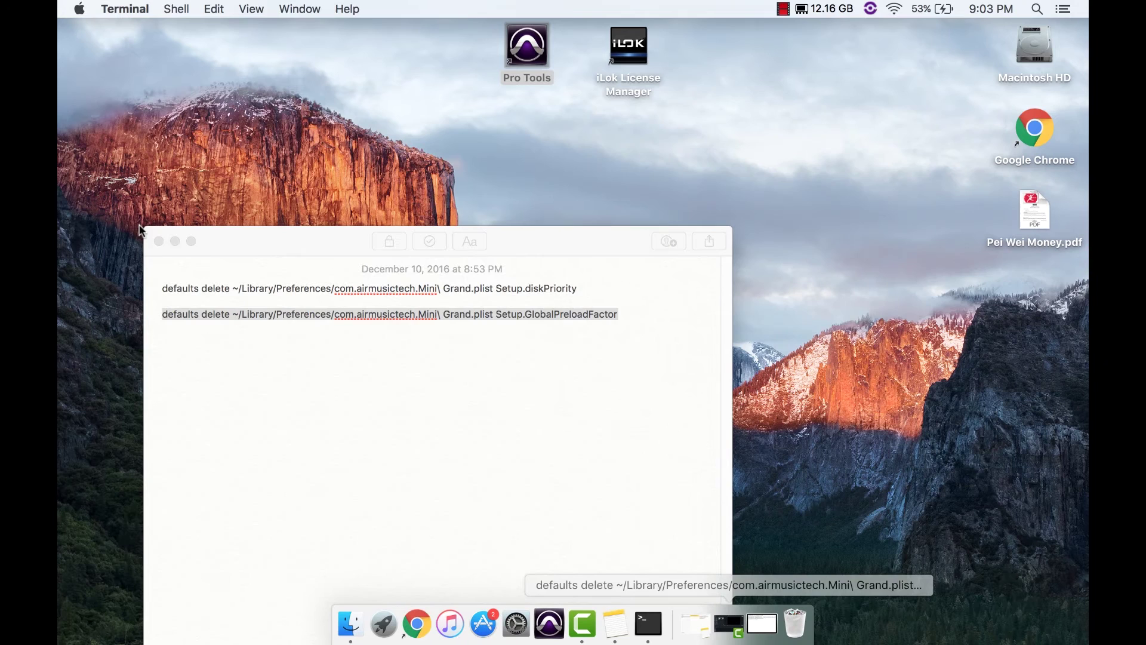
Close the Notes window and relaunch Pro Tools from its desktop icon.
left_click(158, 242)
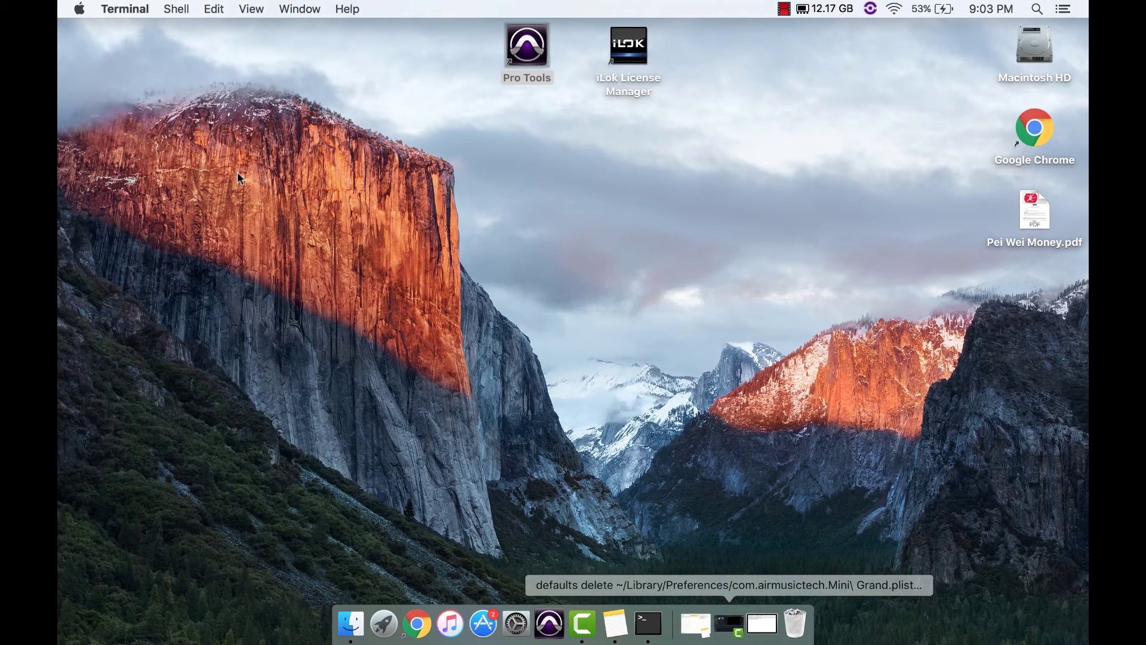
double_click(512, 45)
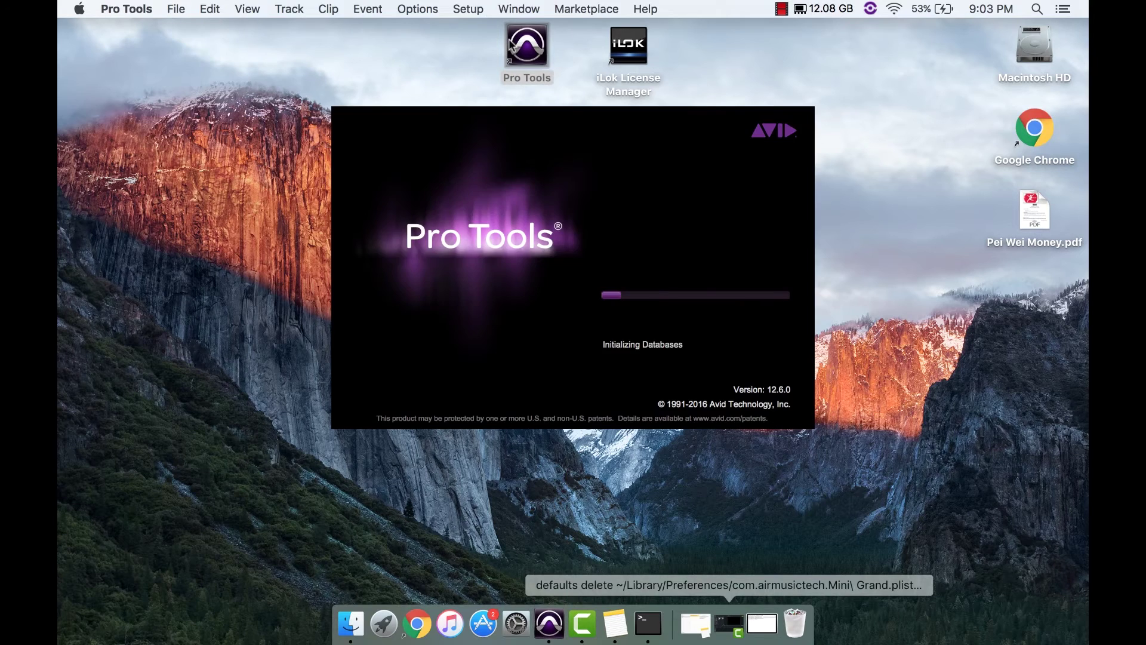
Reopen the session, raise Mini Grand's Dynamic Response, set Model to Dance, and record on Inst 1.
key("Return")
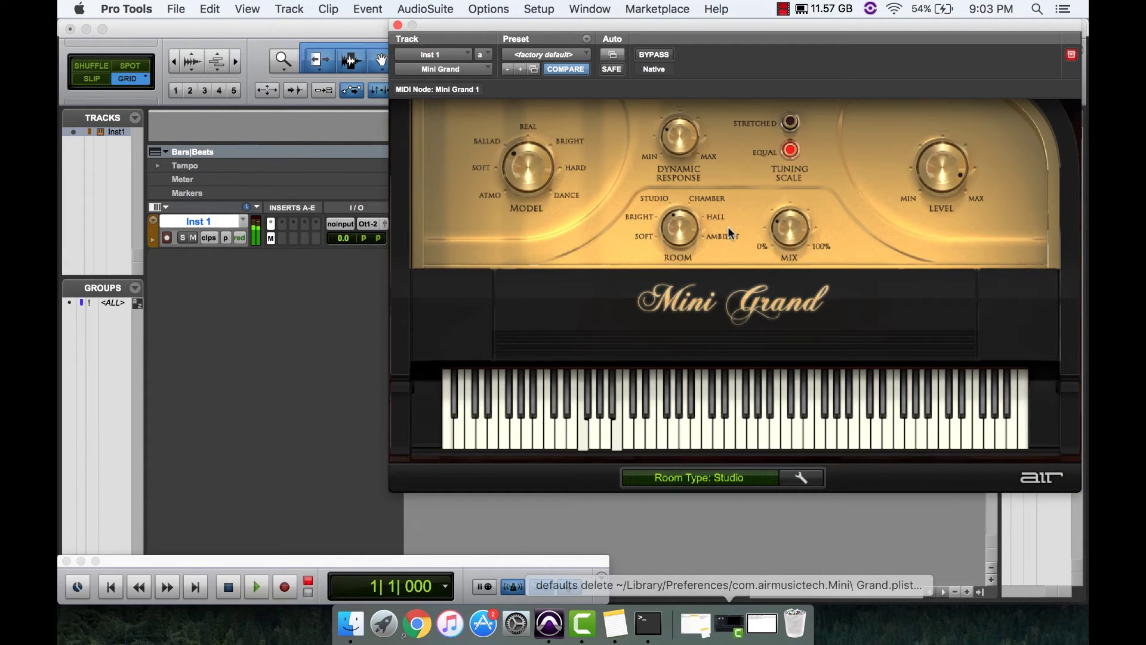
left_click_drag(678, 137, 686, 59)
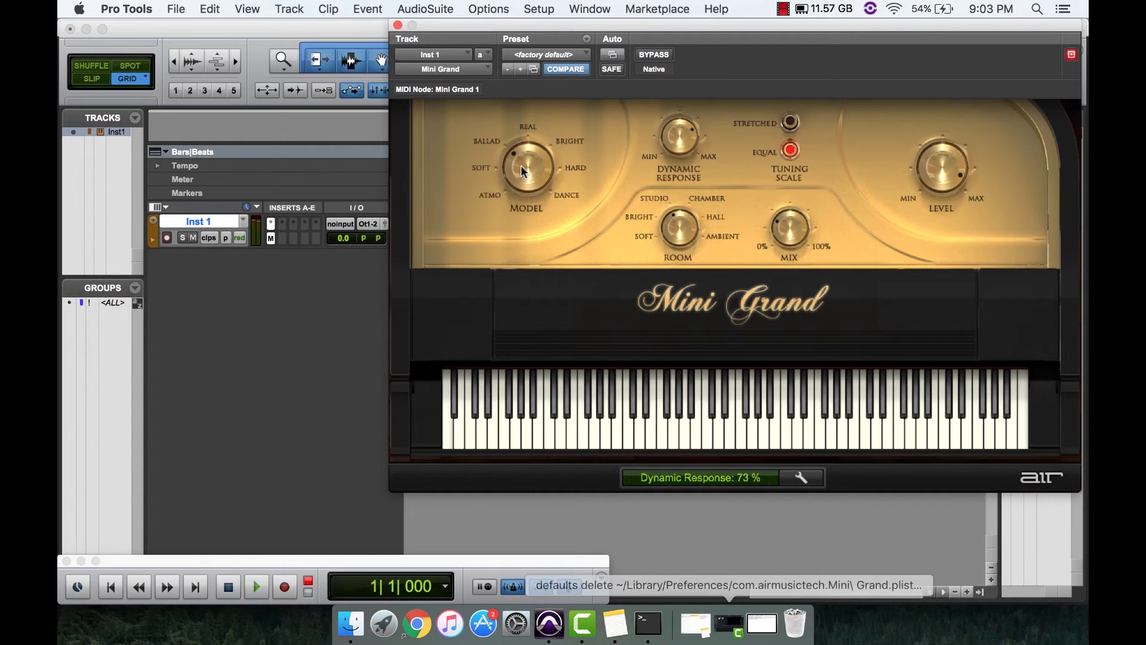
left_click_drag(524, 171, 513, 106)
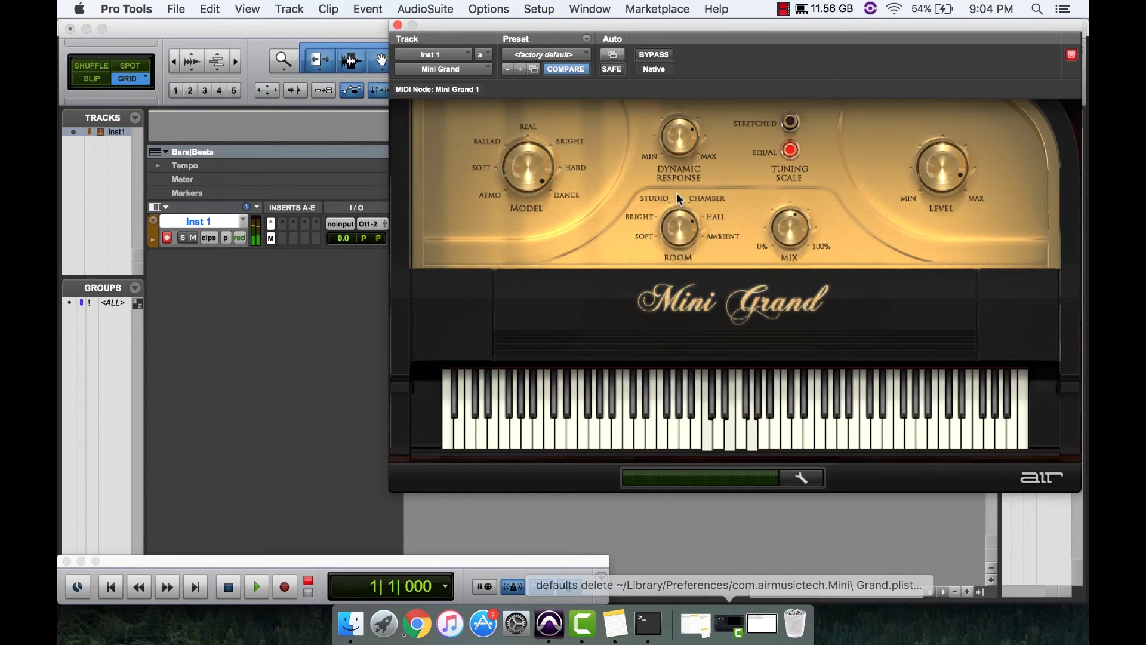
key("super+w")
key("super+space")
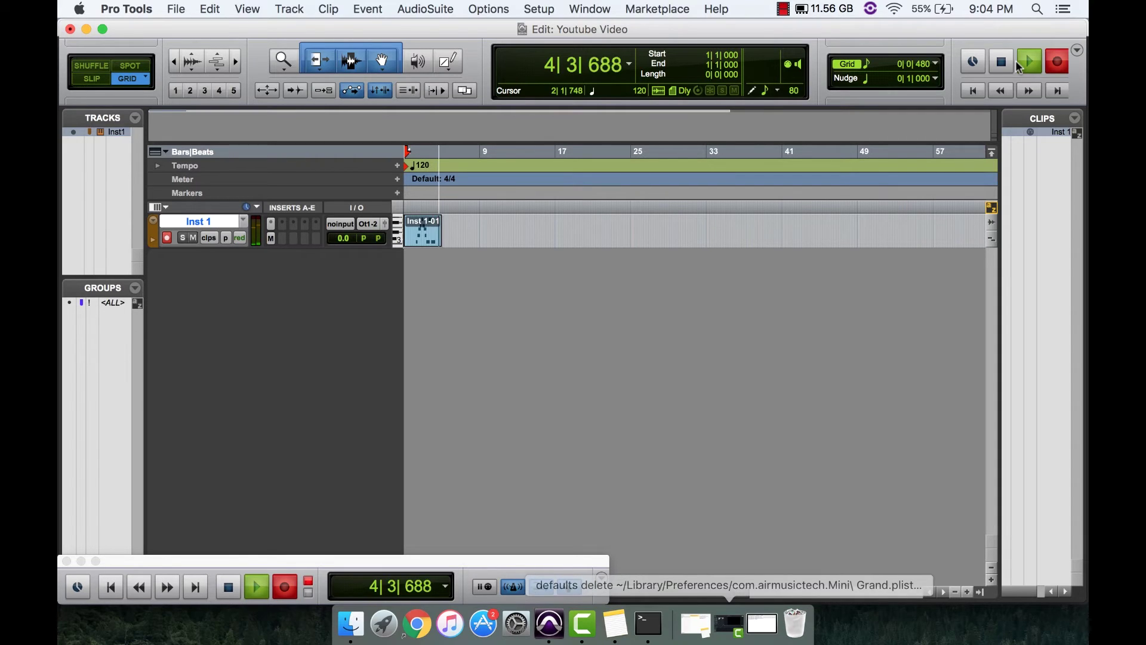
Stop recording clip Inst 1-01, then play it back and stop.
left_click(1017, 65)
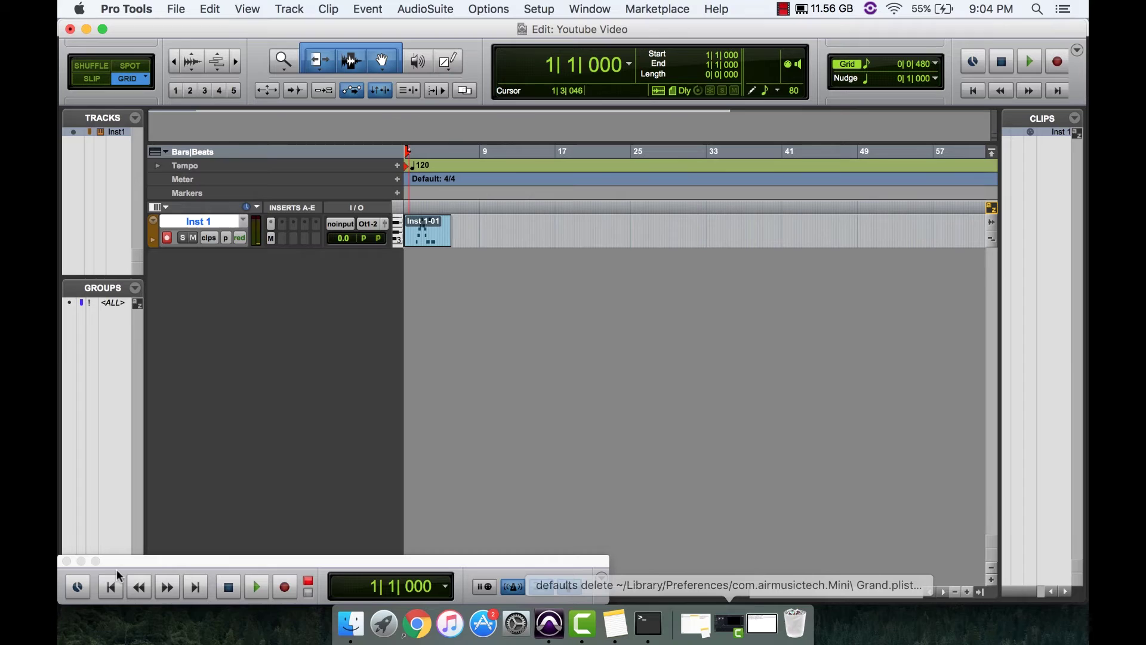
left_click(110, 589)
key("space")
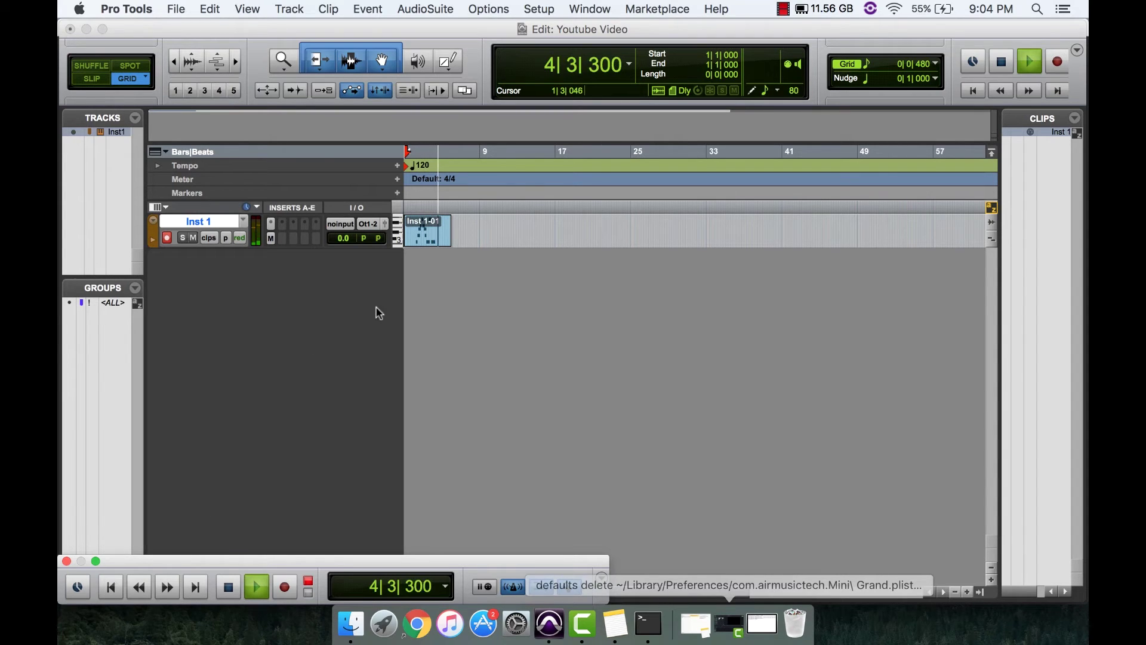
key("space")
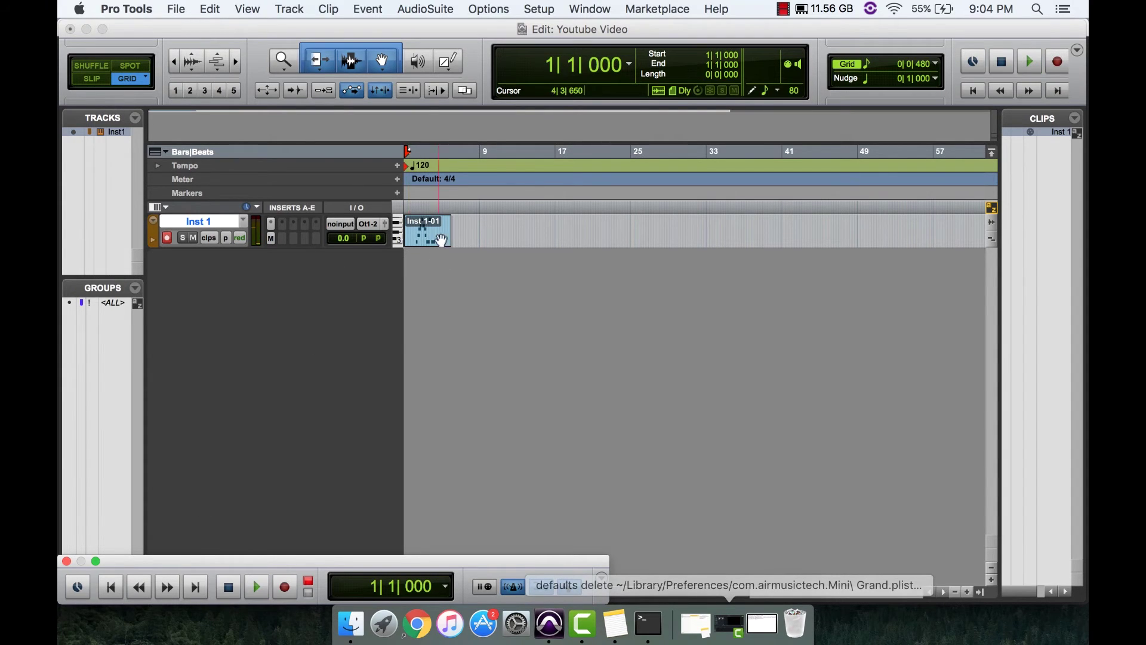
Return to the Edit window and quit Pro Tools.
left_click(526, 333)
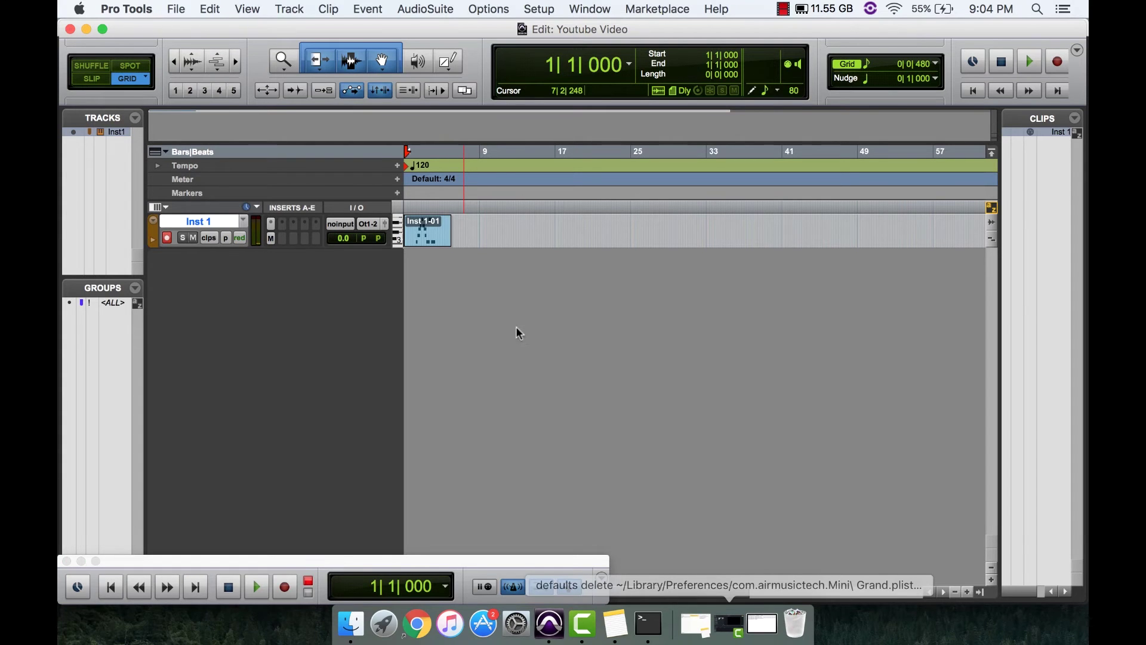
left_click(109, 8)
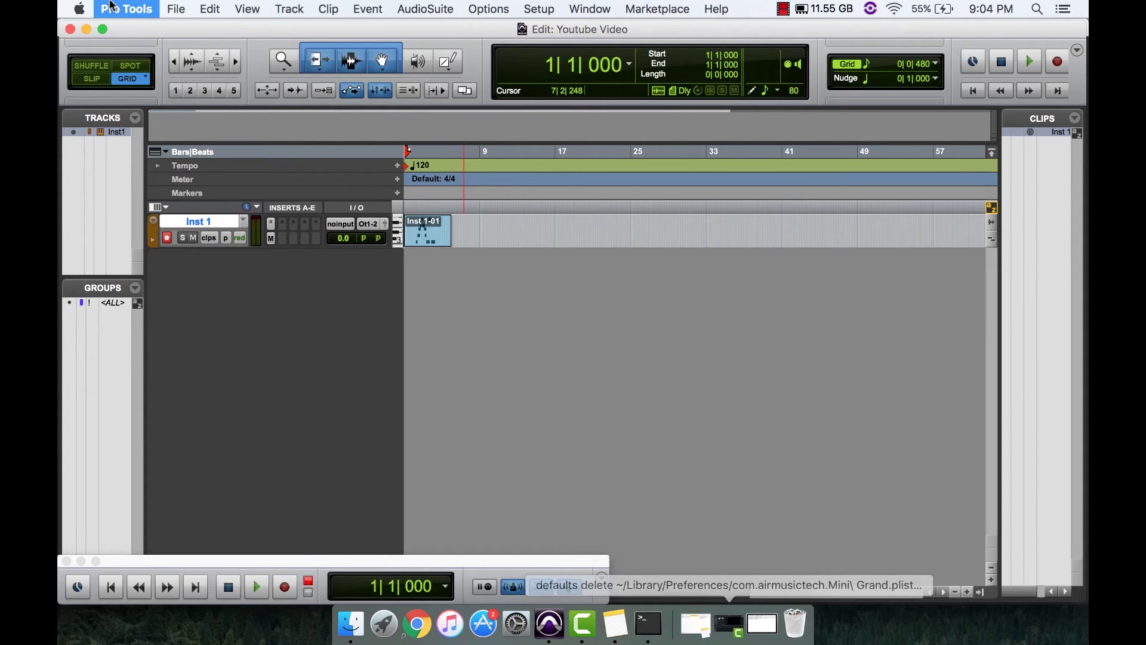
key("super+q")
Relaunch Pro Tools, then play clip Inst 1-01 and stop the transport.
double_click(527, 47)
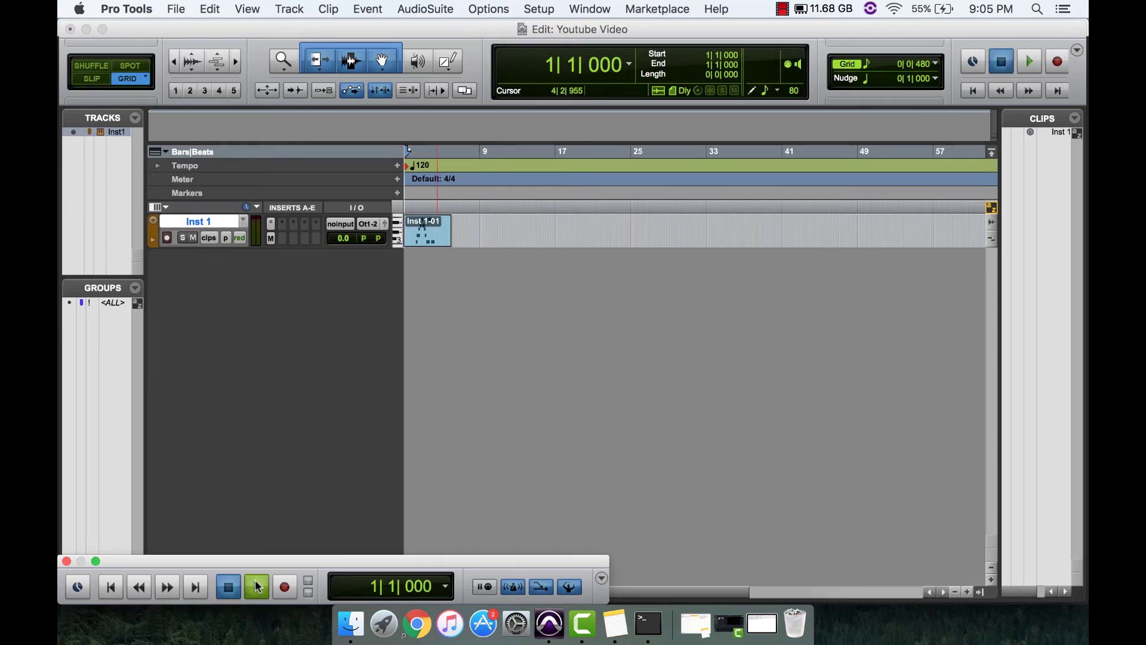
left_click(257, 586)
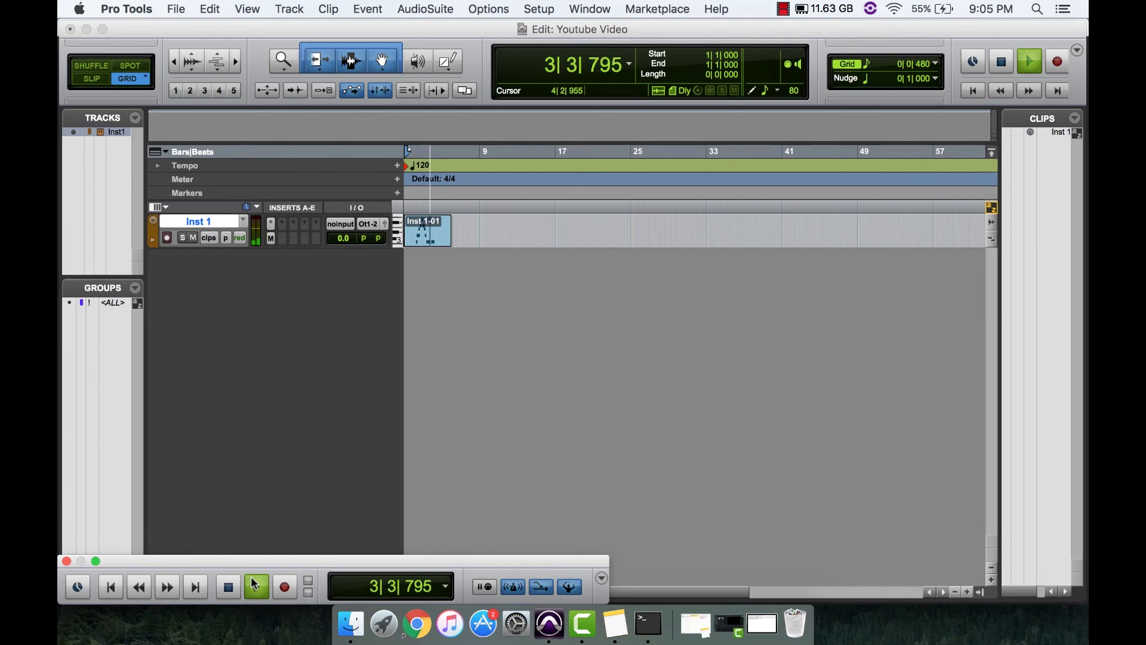
left_click(228, 582)
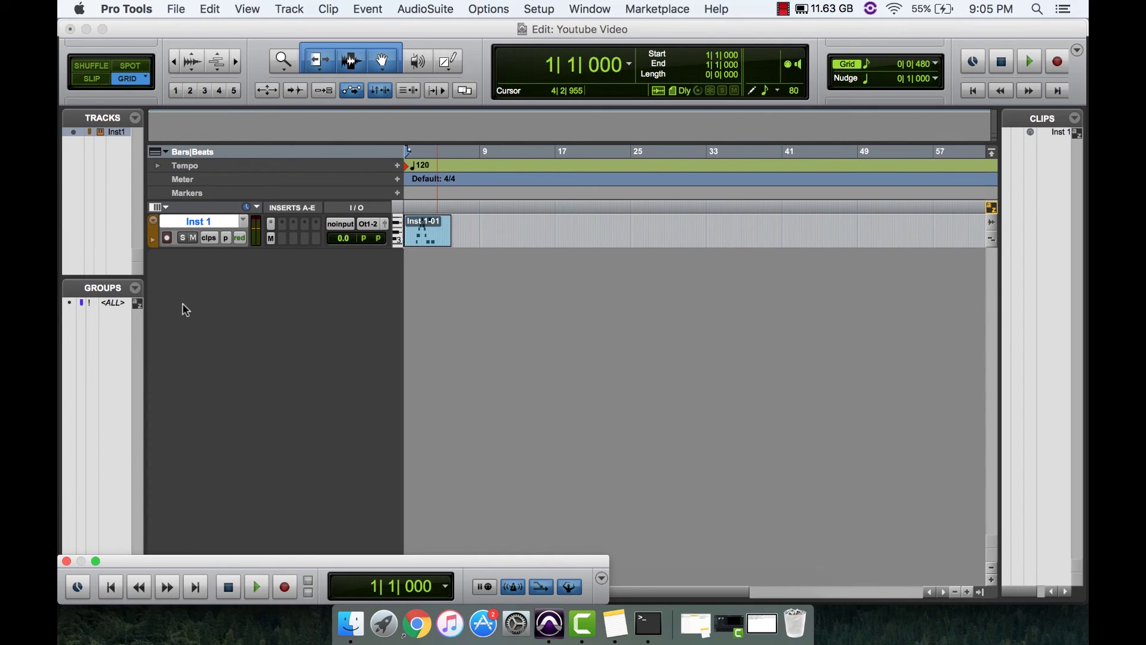
Replace Inst 1's Mini Grand instrument with the stereo DB-33 organ and close its window.
left_click(270, 238)
left_click(528, 56)
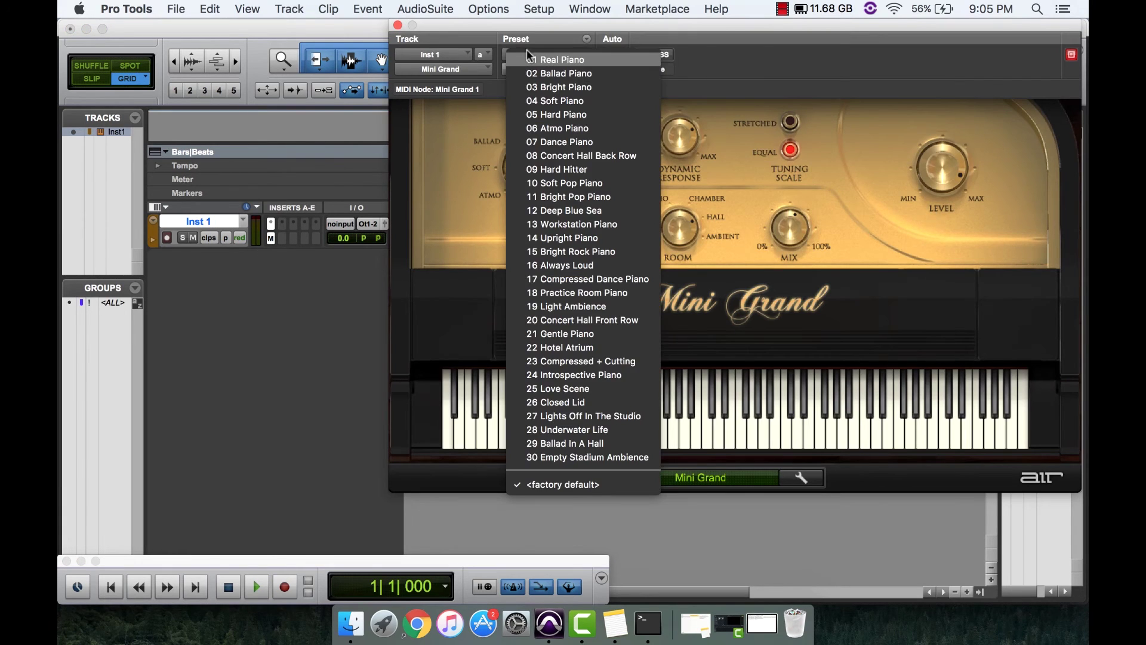
left_click(472, 68)
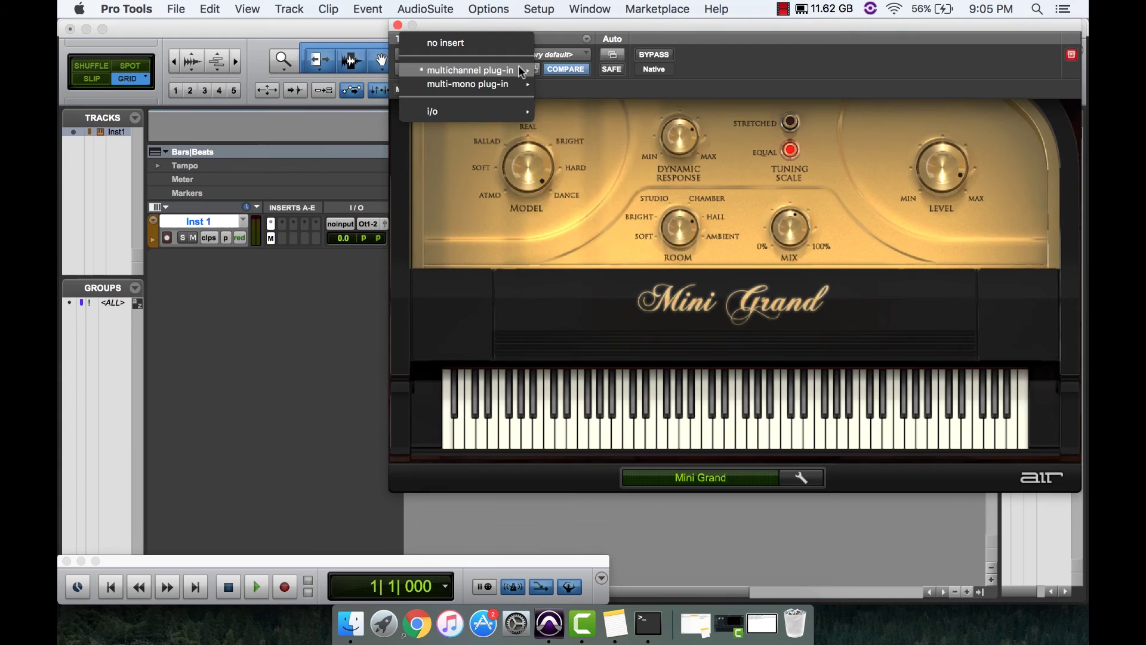
mouse_move(585, 197)
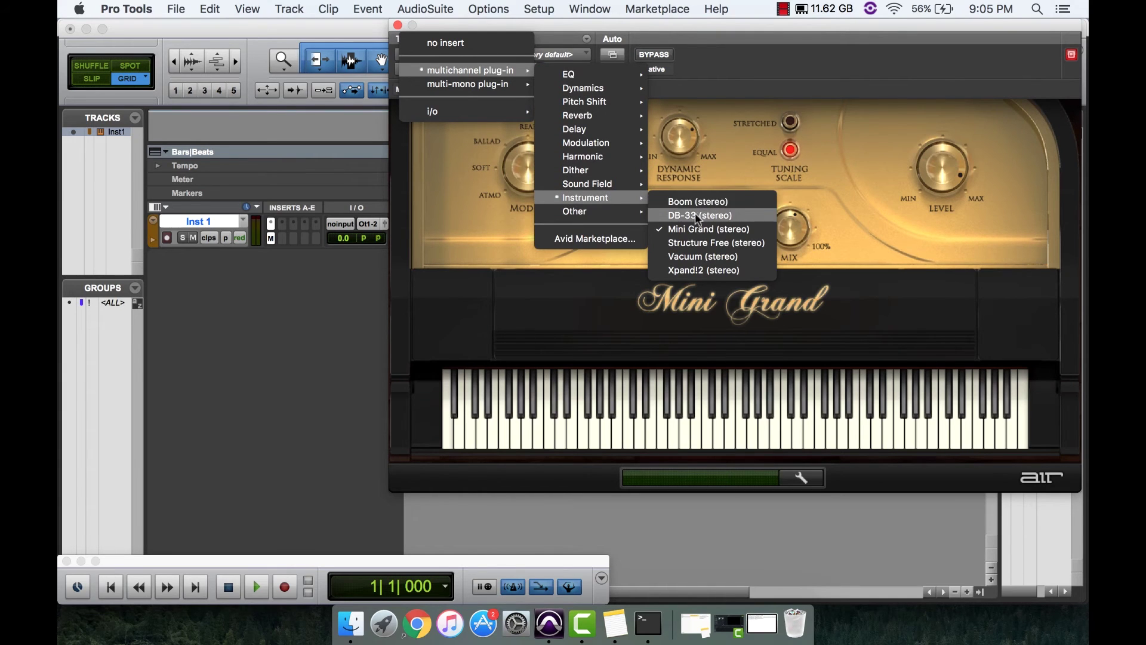
left_click(678, 213)
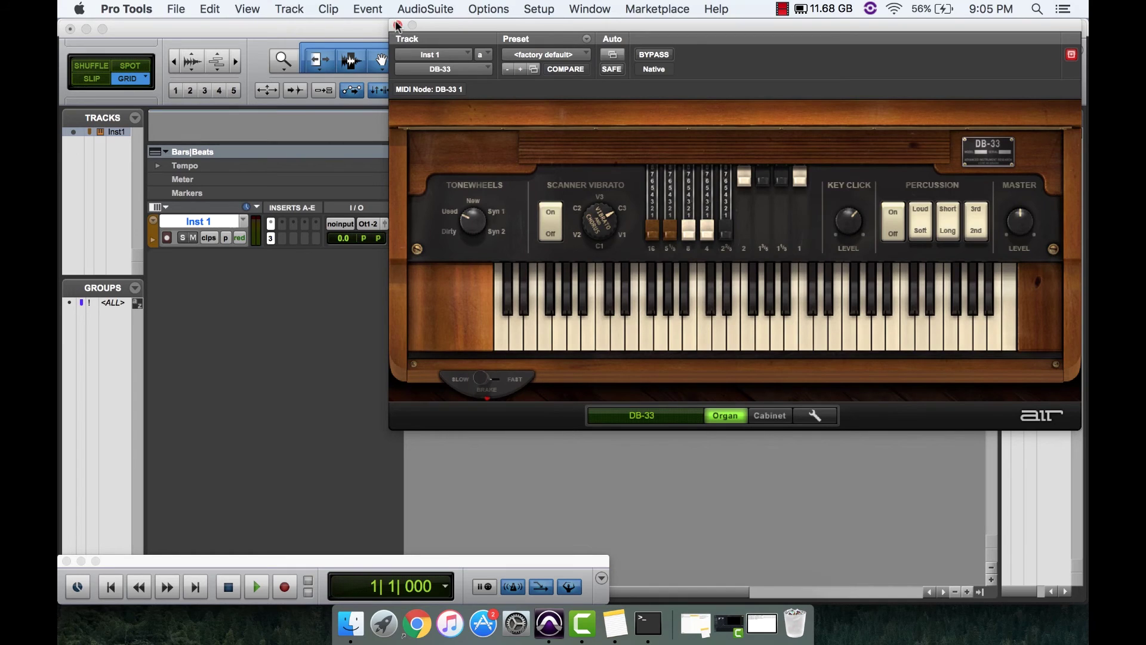
left_click(398, 25)
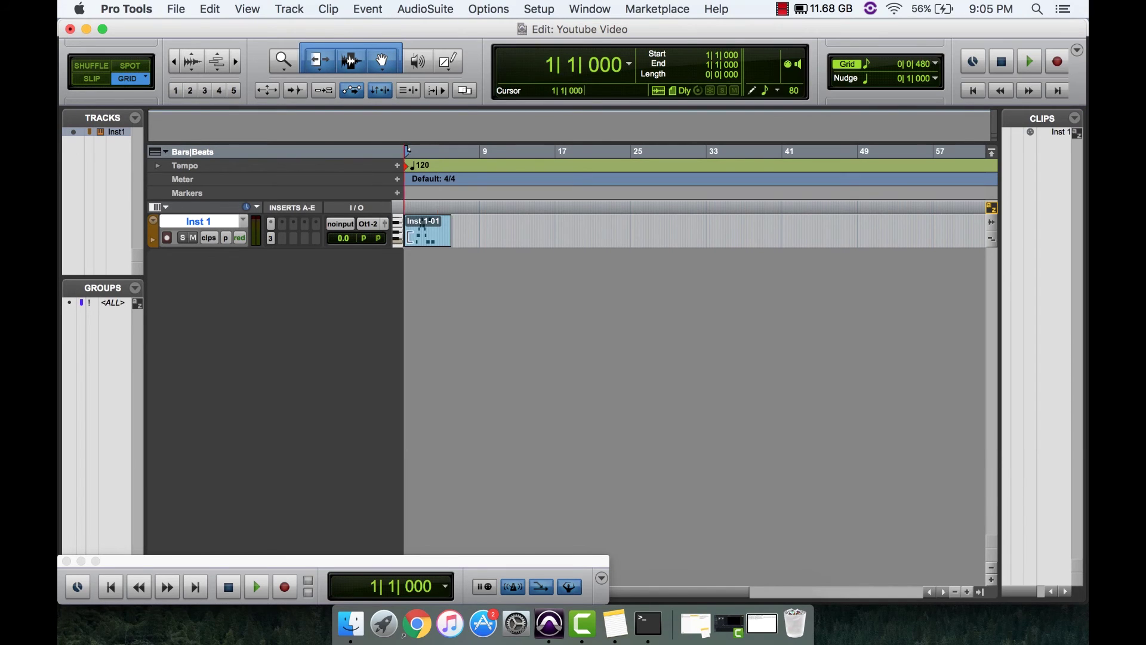
Play and stop the Inst 1-01 clip through DB-33, then quit Pro Tools.
key("space")
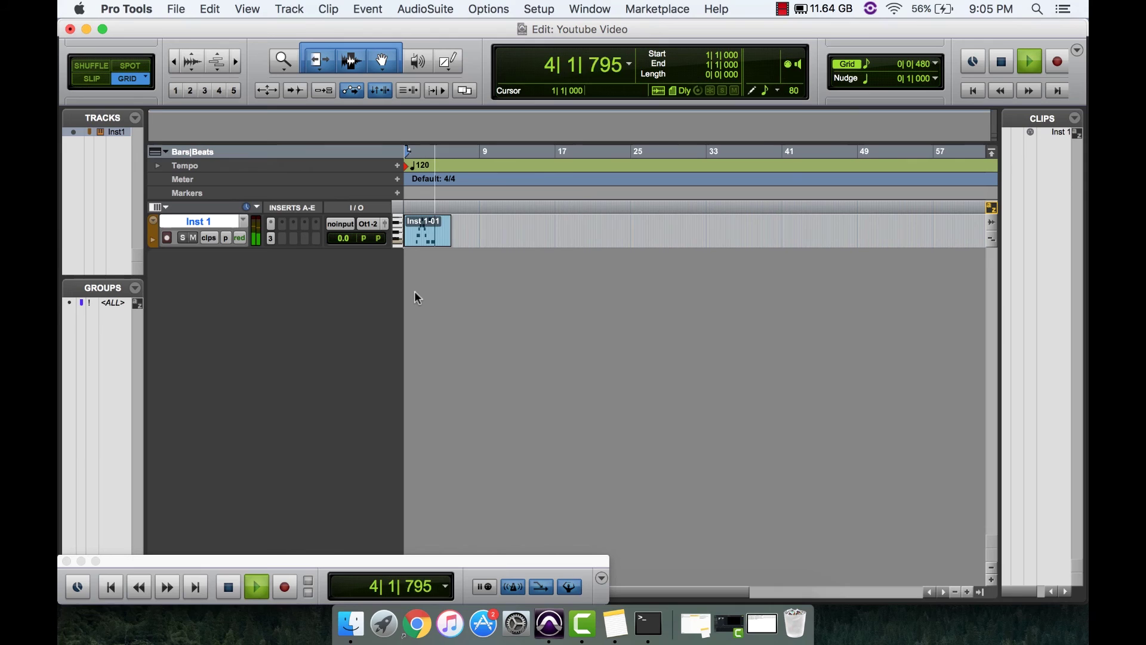
key("space")
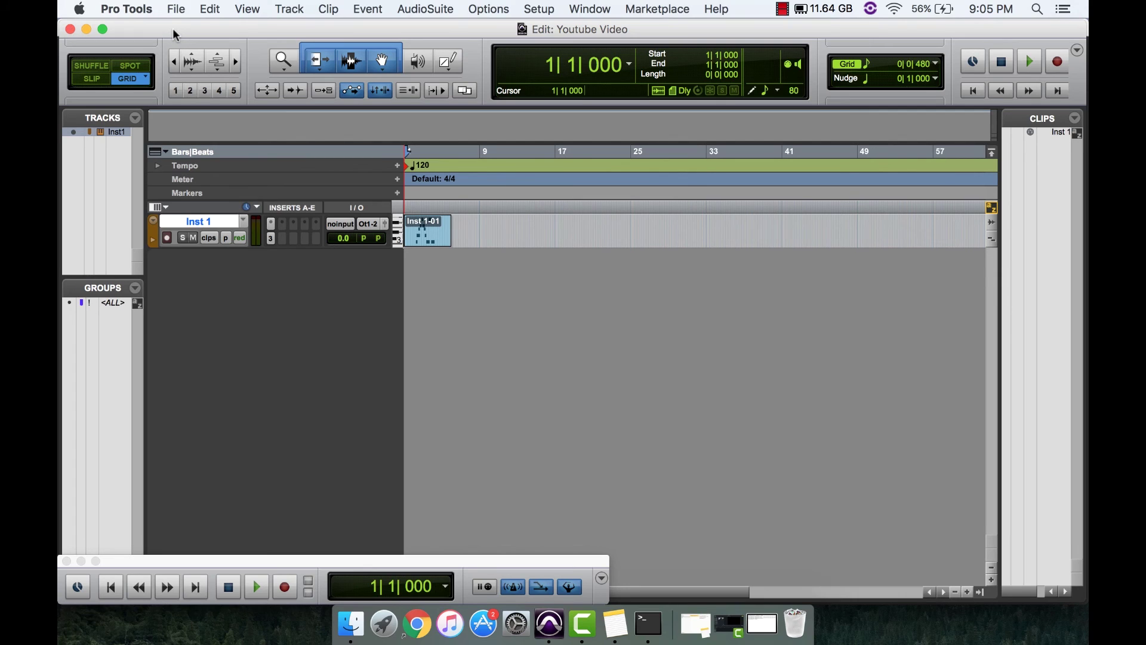
key("super+comma")
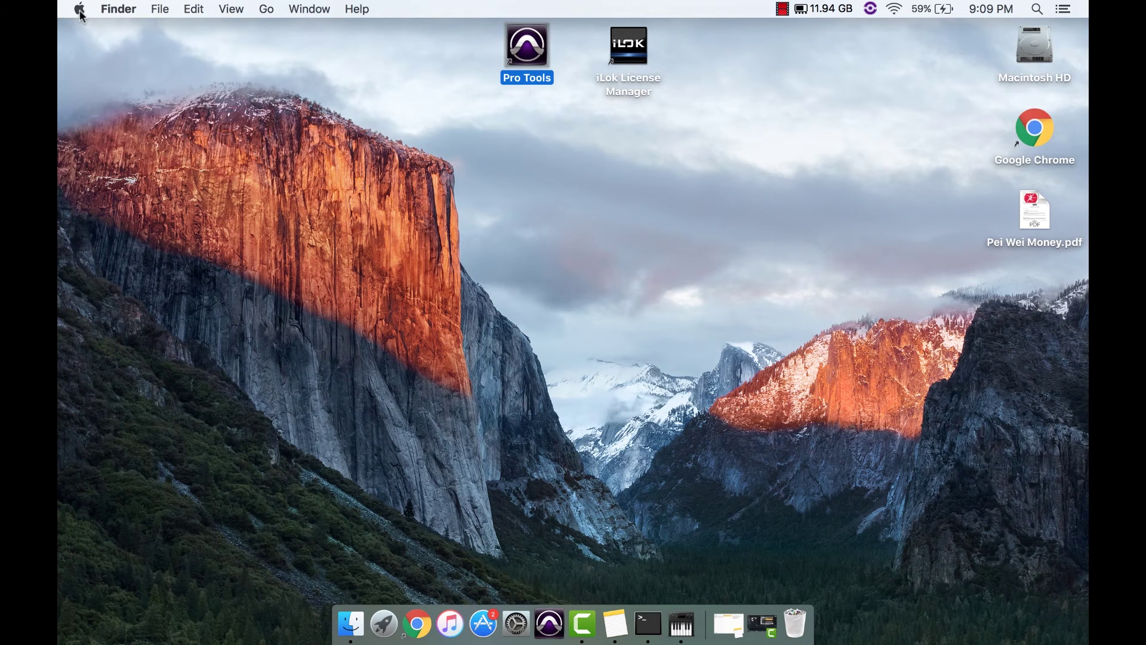
left_click(80, 10)
left_click(88, 28)
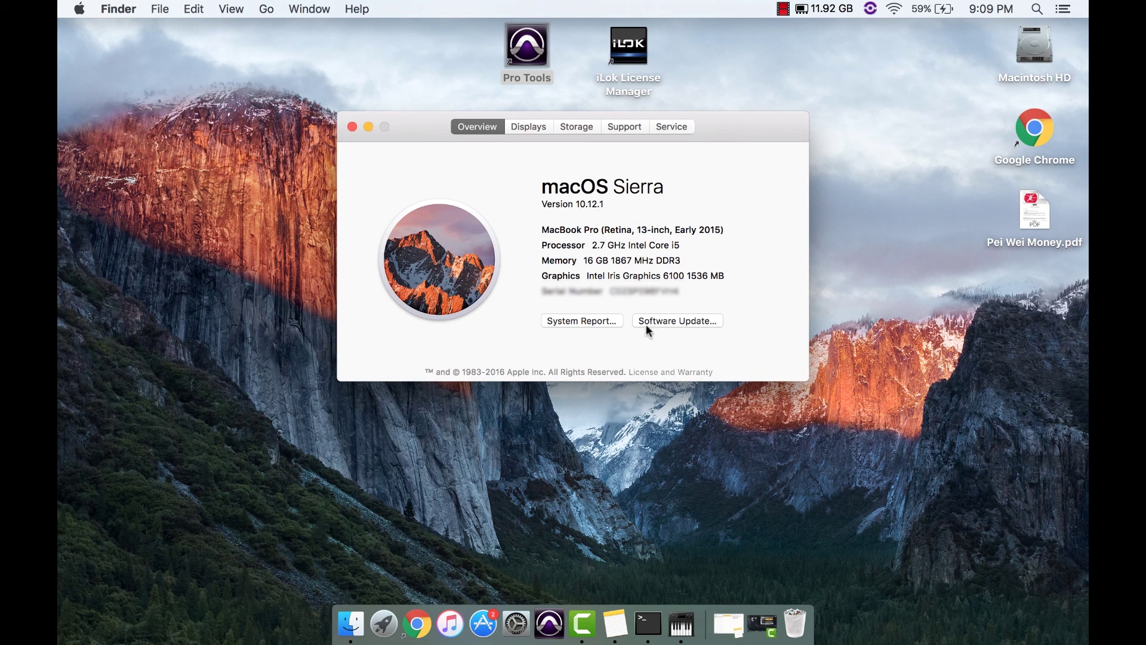
left_click(347, 123)
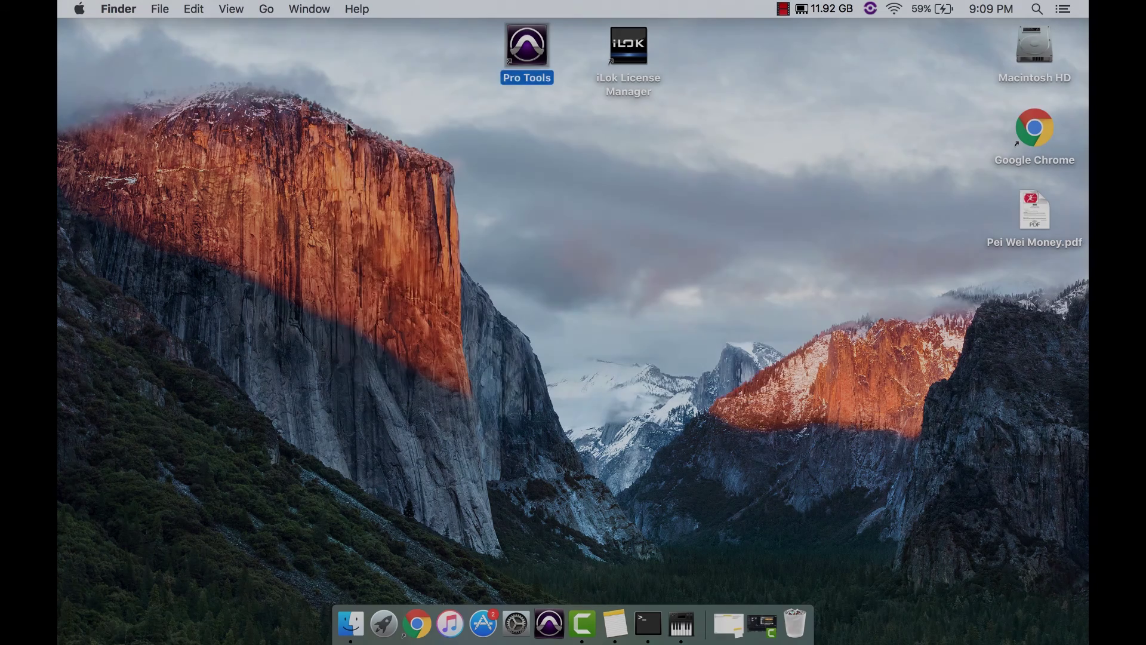